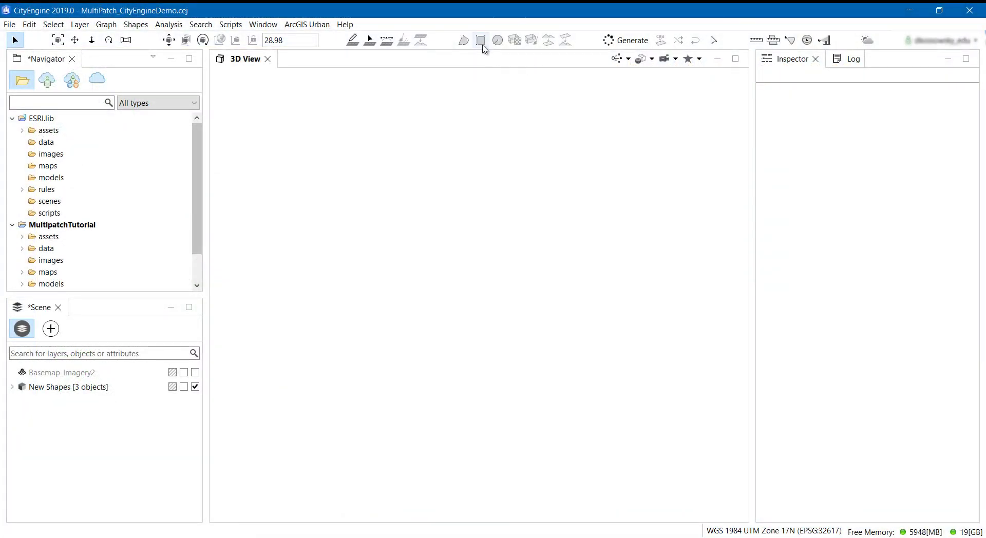
# Step: Draw a rectangular footprint about 29.3 m long in the empty area of the scene
pyautogui.click(481, 40)
pyautogui.click(298, 416)
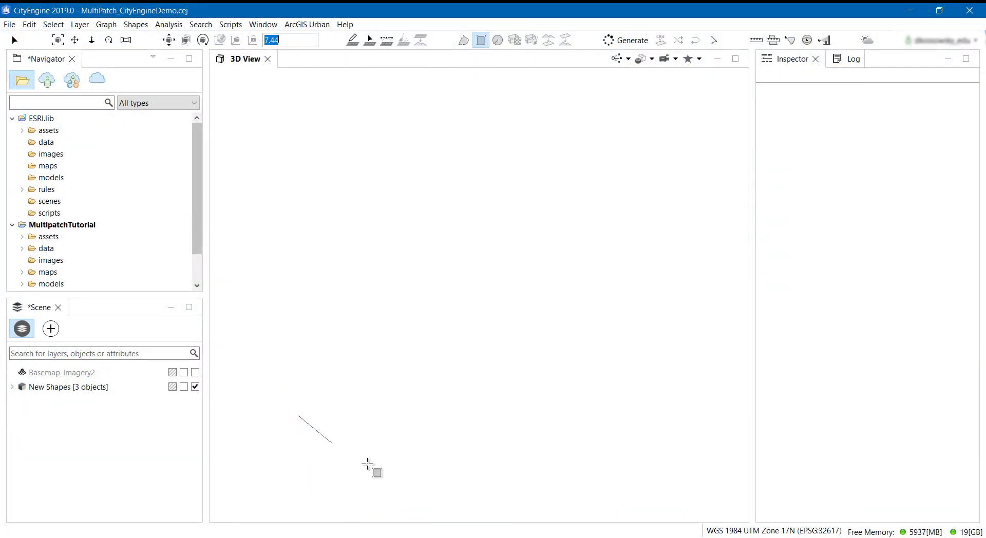
pyautogui.click(421, 501)
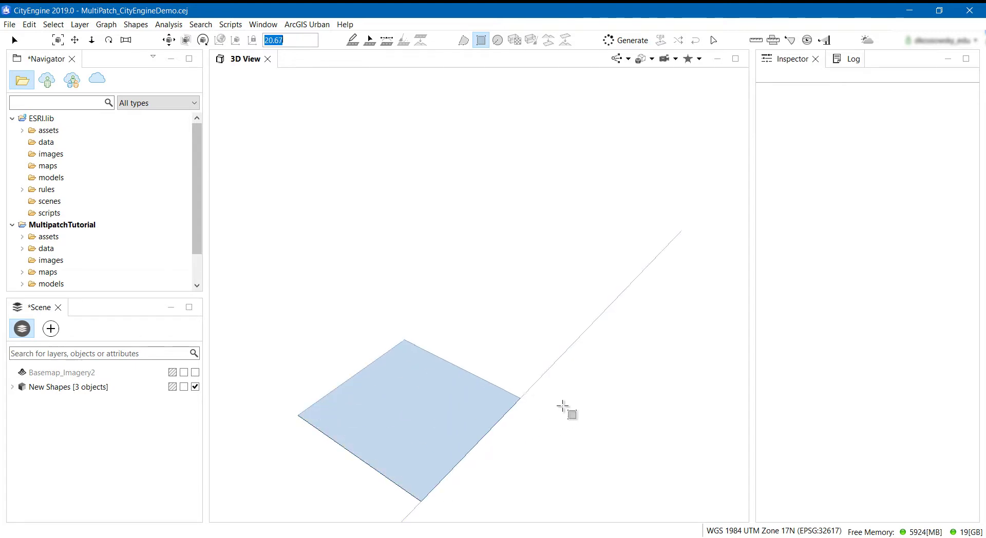
pyautogui.click(553, 367)
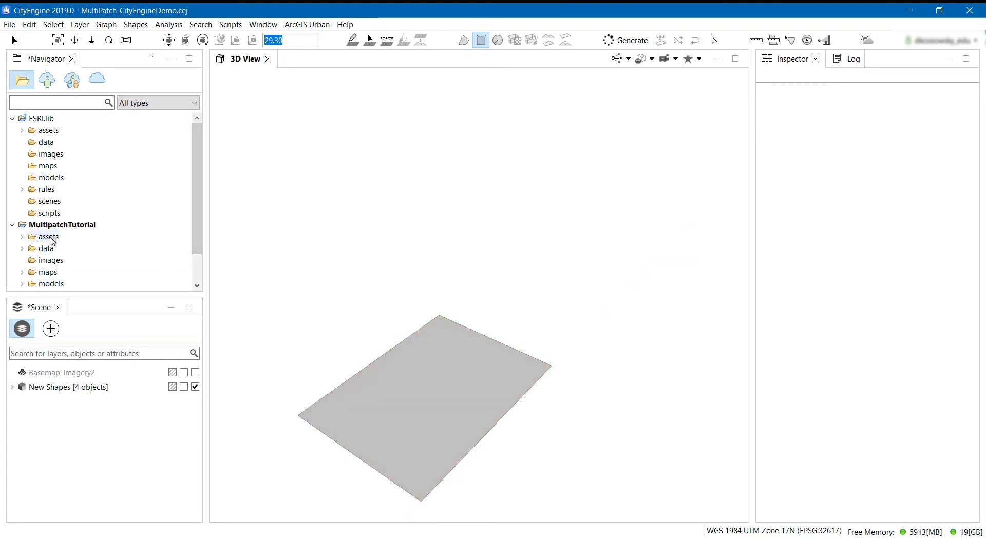
# Step: Apply the Building_From_Footprint.cga rule from the ESRI.lib Buildings rules to the rectangular footprint
pyautogui.click(23, 190)
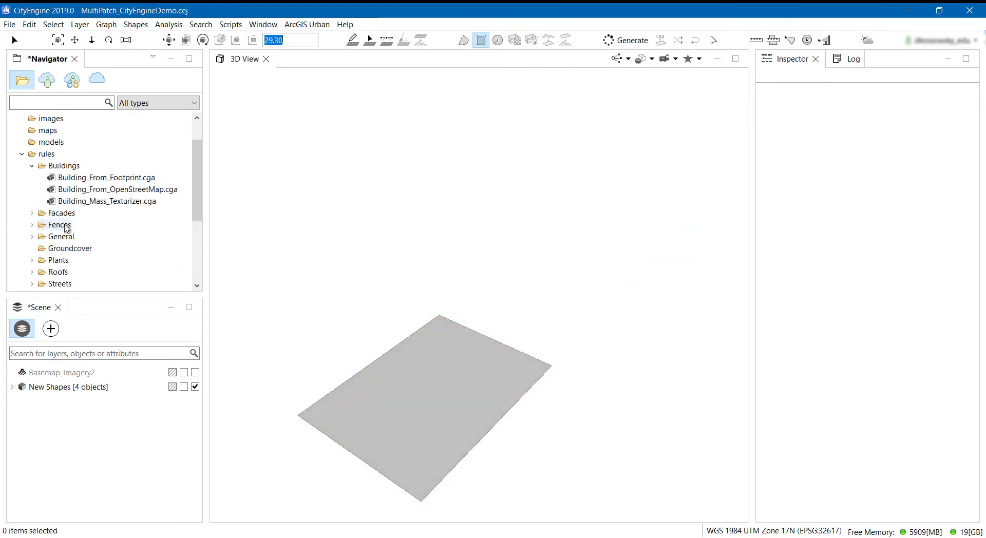
pyautogui.moveTo(85, 178); pyautogui.dragTo(388, 390)
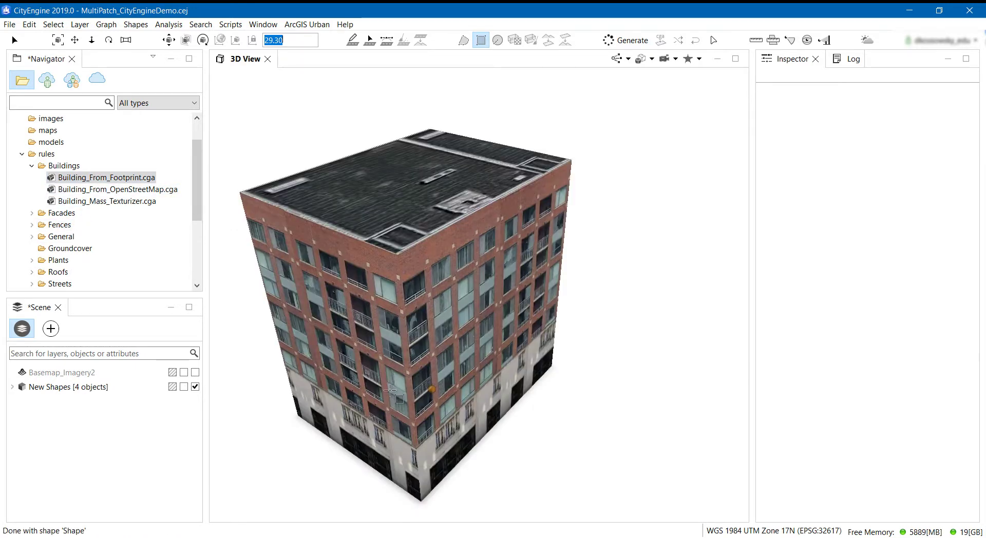
pyautogui.click(15, 40)
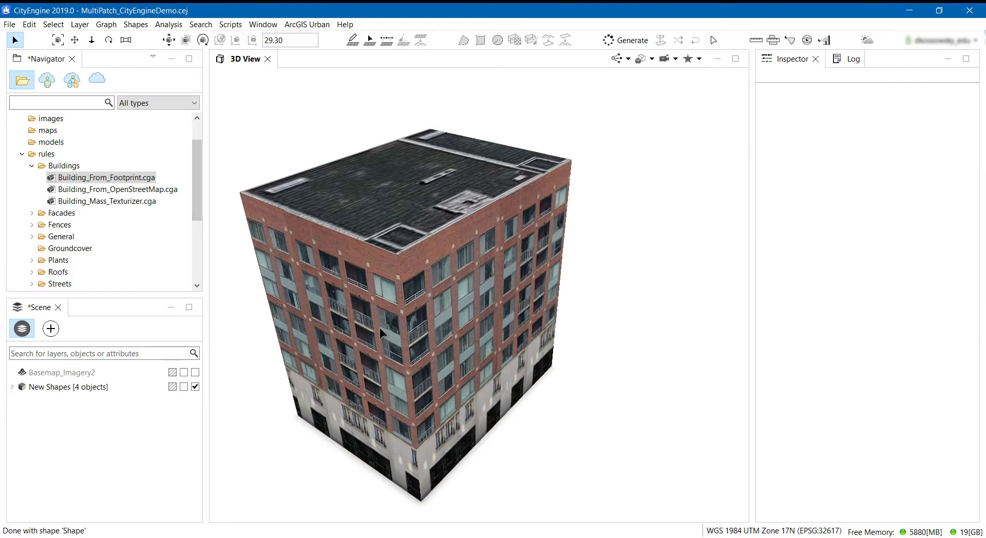
# Step: Try an eave height of 10 on the generated building, and set it to 15
pyautogui.click(431, 347)
pyautogui.doubleClick(878, 205)
pyautogui.write('10')
pyautogui.press('Return')
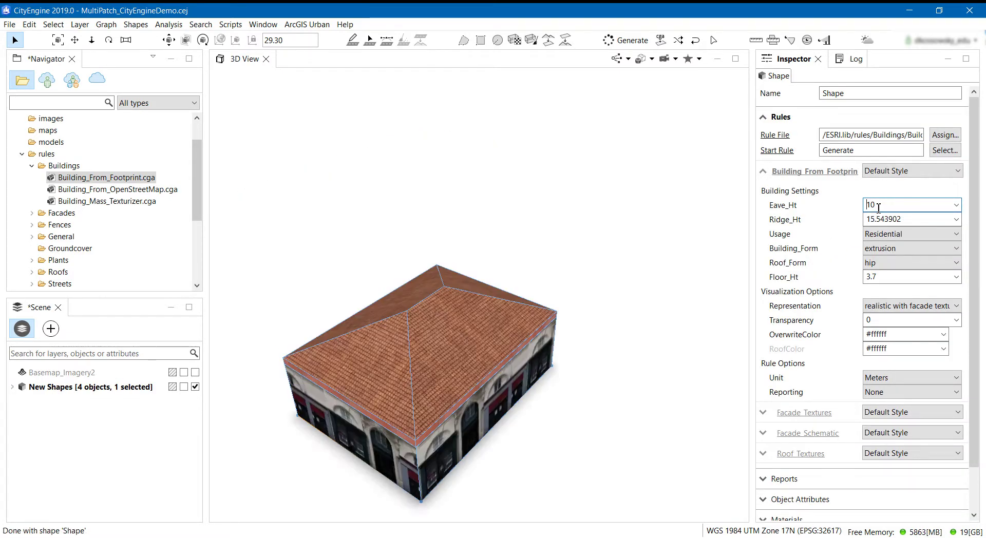
pyautogui.doubleClick(878, 205)
pyautogui.write('15')
pyautogui.press('Return')
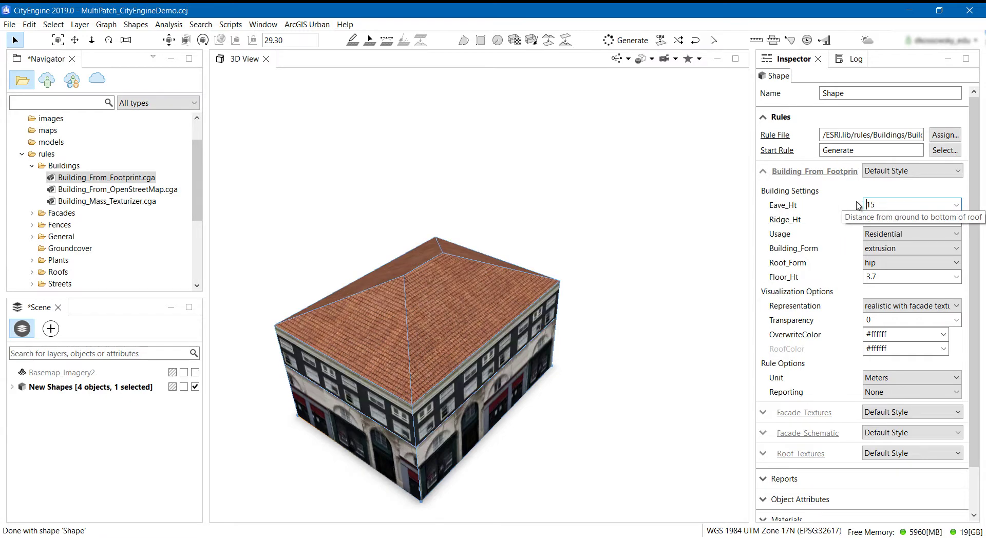
# Step: Set the building's usage to Office and its roof form to mansard, and deselect the building
pyautogui.click(922, 234)
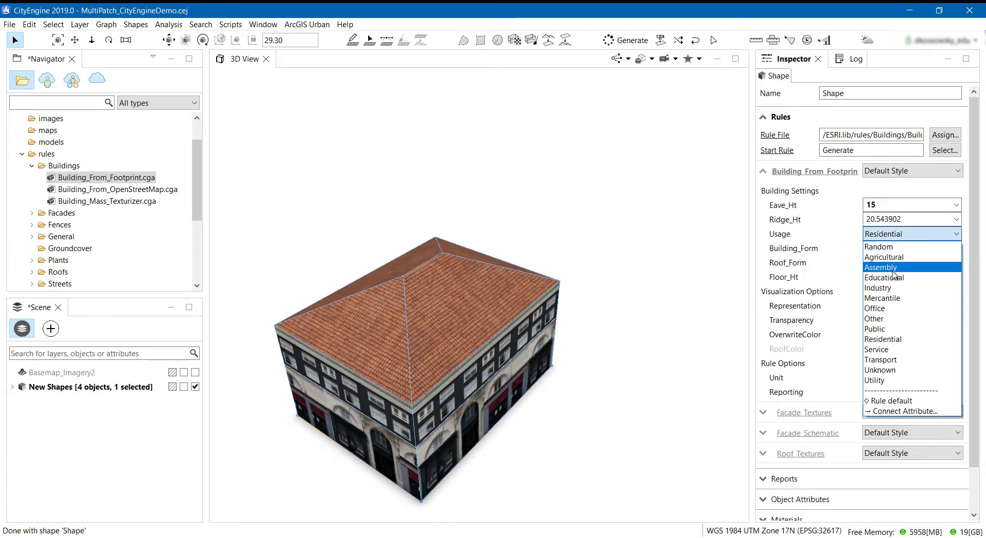
pyautogui.click(887, 309)
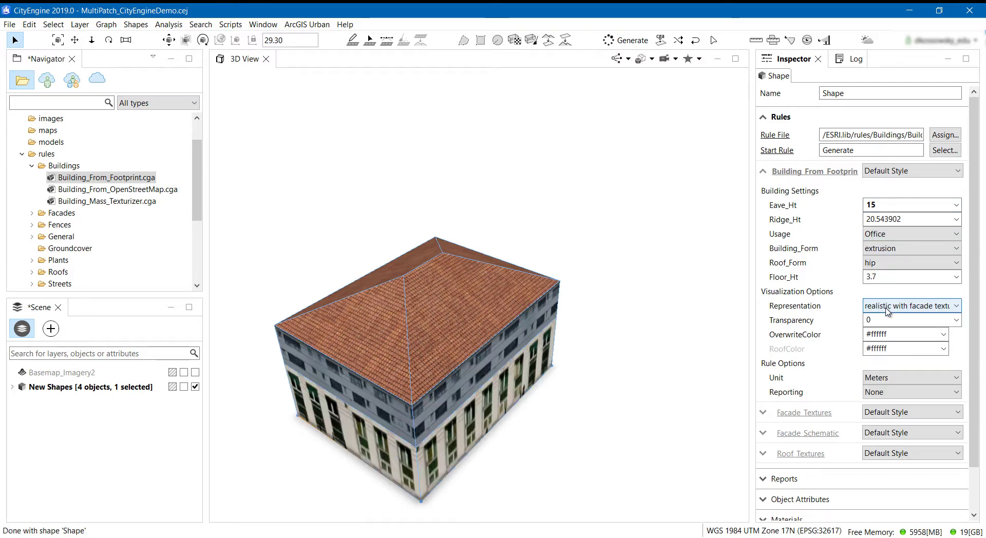
pyautogui.click(879, 267)
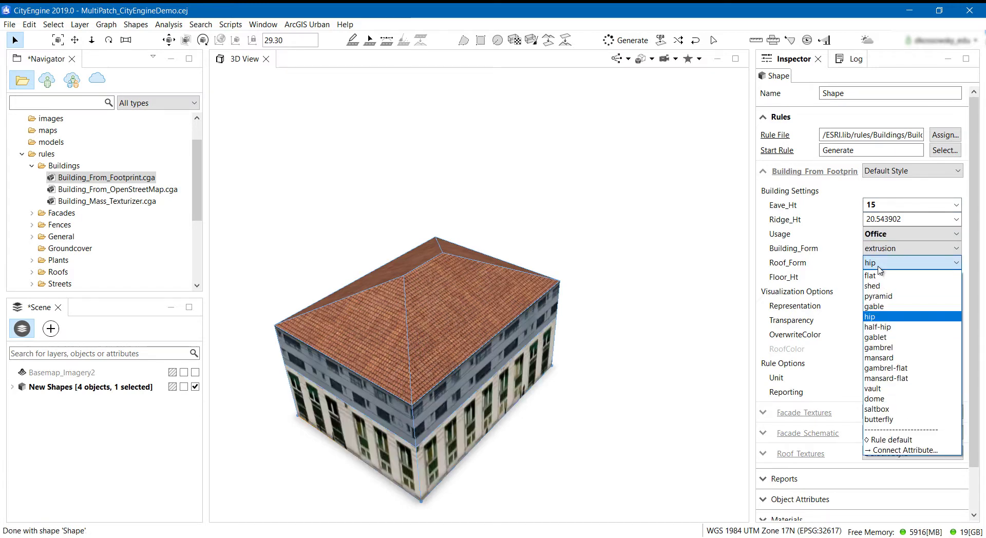
pyautogui.click(900, 359)
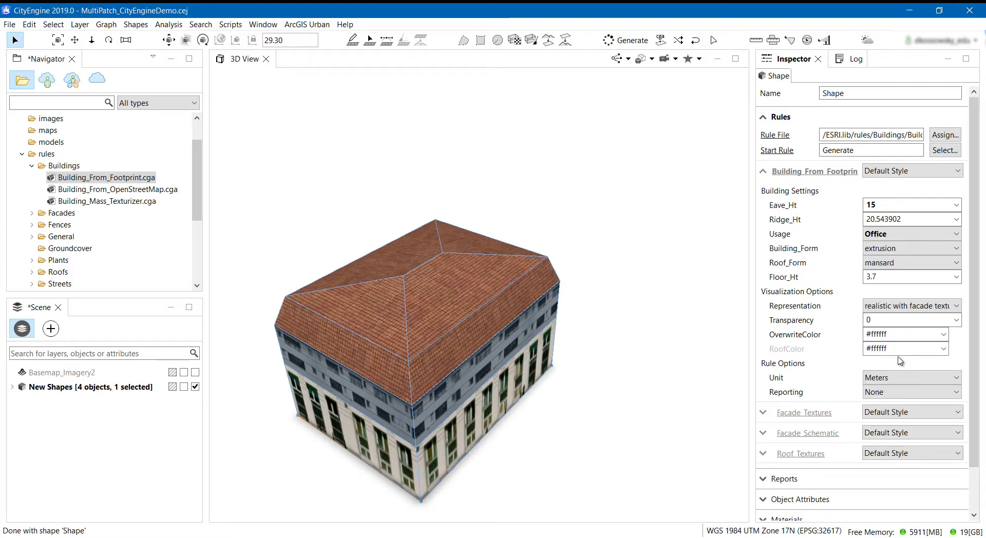
pyautogui.click(661, 348)
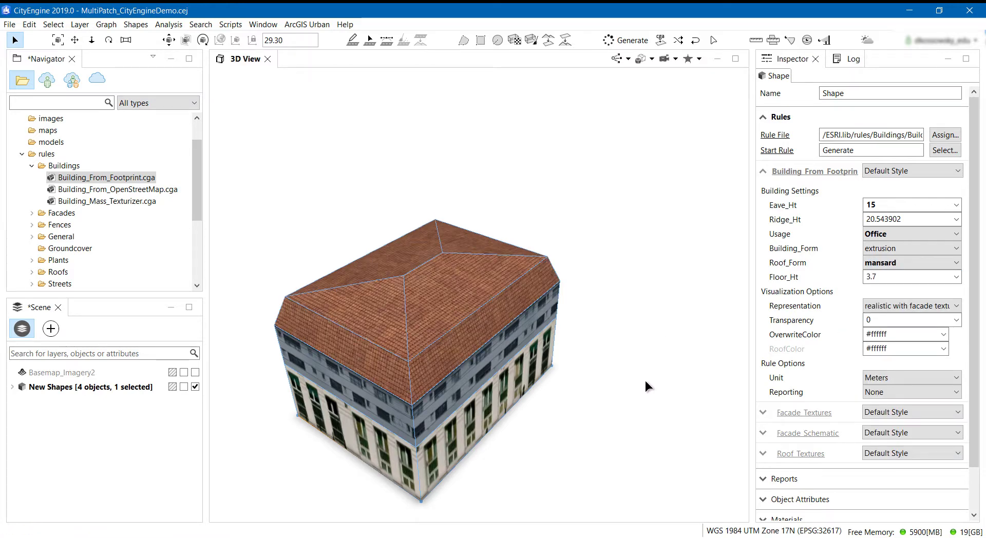
# Step: Draw a six-sided polygon footprint with a slanted step in one long side beside the building, and extrude it about 14.4 m
pyautogui.moveTo(609, 389); pyautogui.dragTo(447, 295, button='middle')
pyautogui.click(464, 40)
pyautogui.click(558, 312)
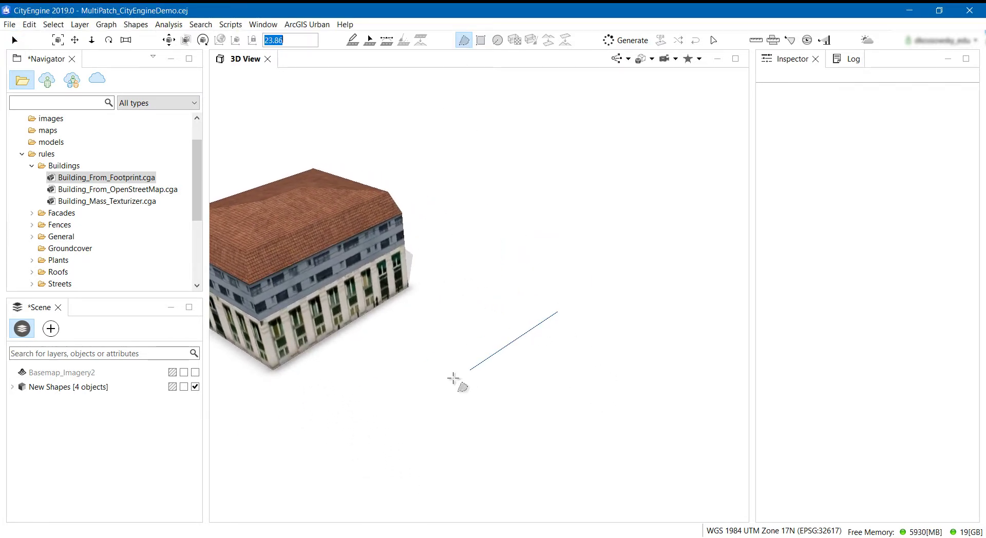
pyautogui.click(432, 395)
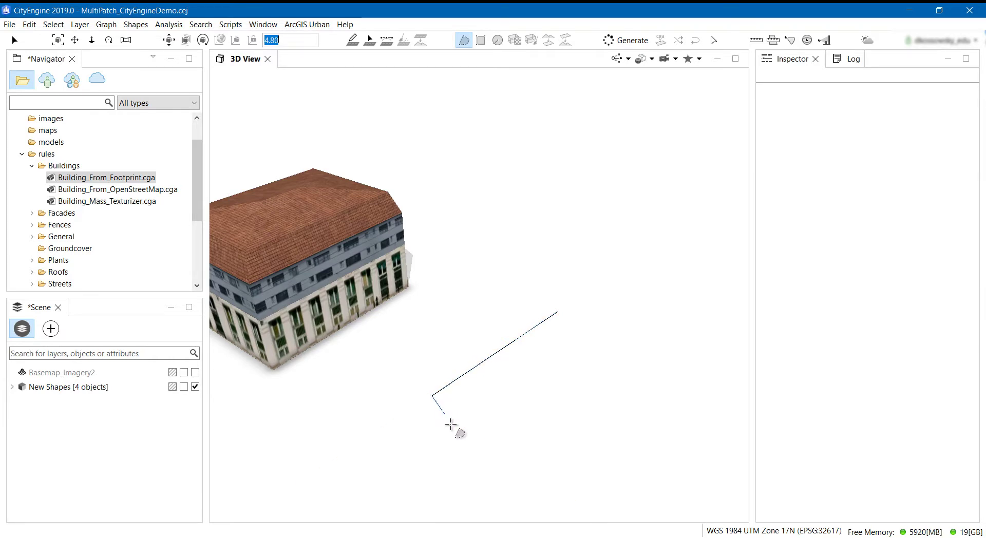
pyautogui.click(504, 448)
pyautogui.click(546, 412)
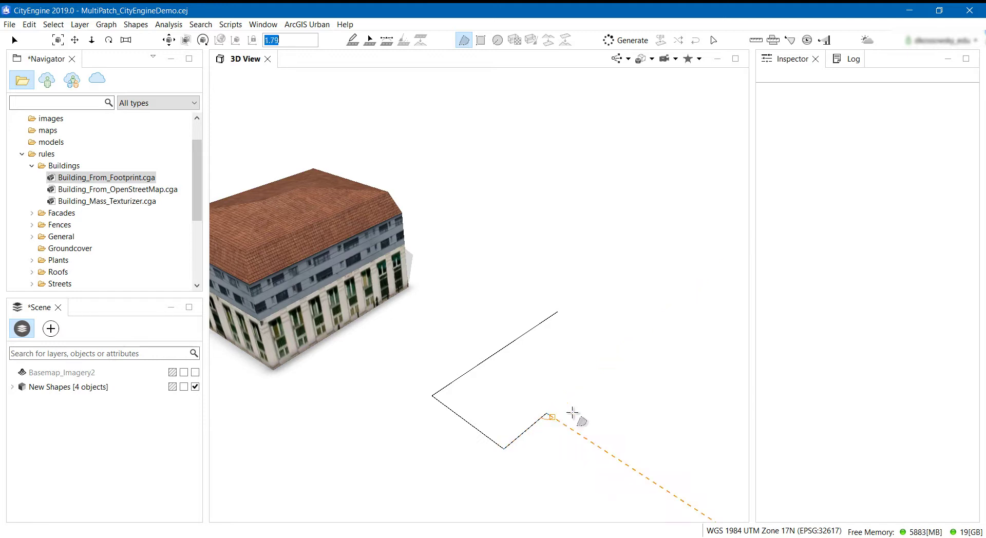
pyautogui.click(578, 411)
pyautogui.click(643, 354)
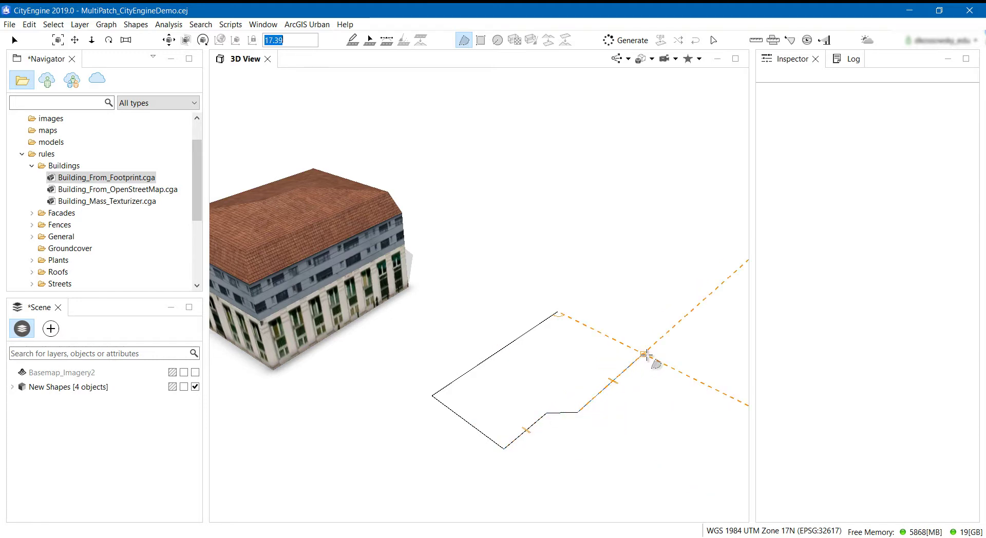
pyautogui.click(559, 312)
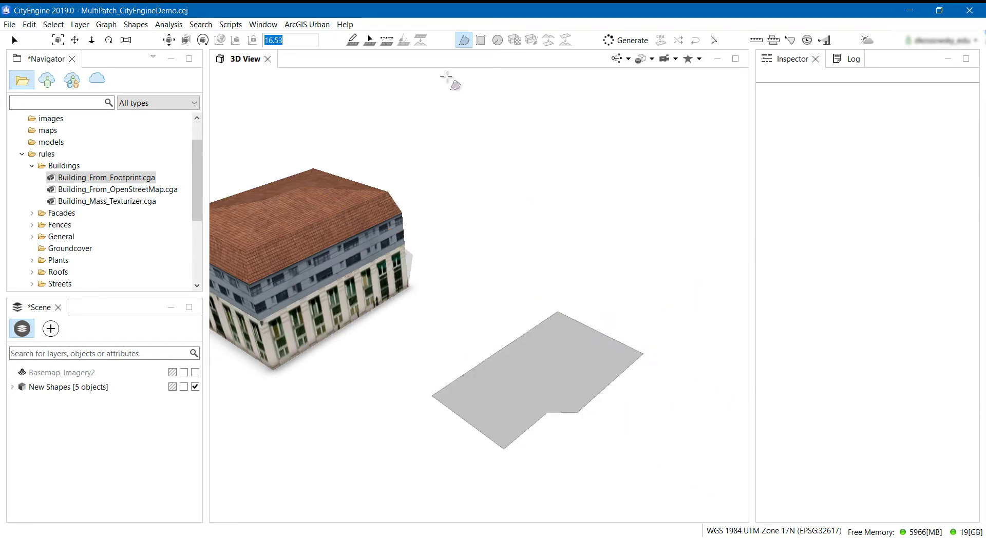
pyautogui.moveTo(538, 376); pyautogui.dragTo(521, 292)
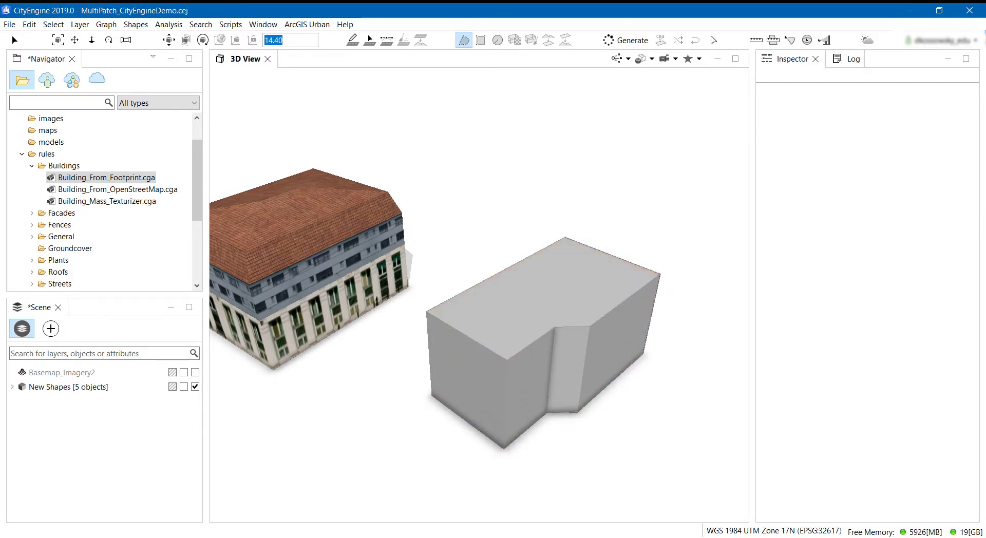
# Step: Raise a strip along the roof's long straight edge about 7.1 m, and lift a ridge across the remaining roof about 6.1 m
pyautogui.click(450, 326)
pyautogui.click(592, 246)
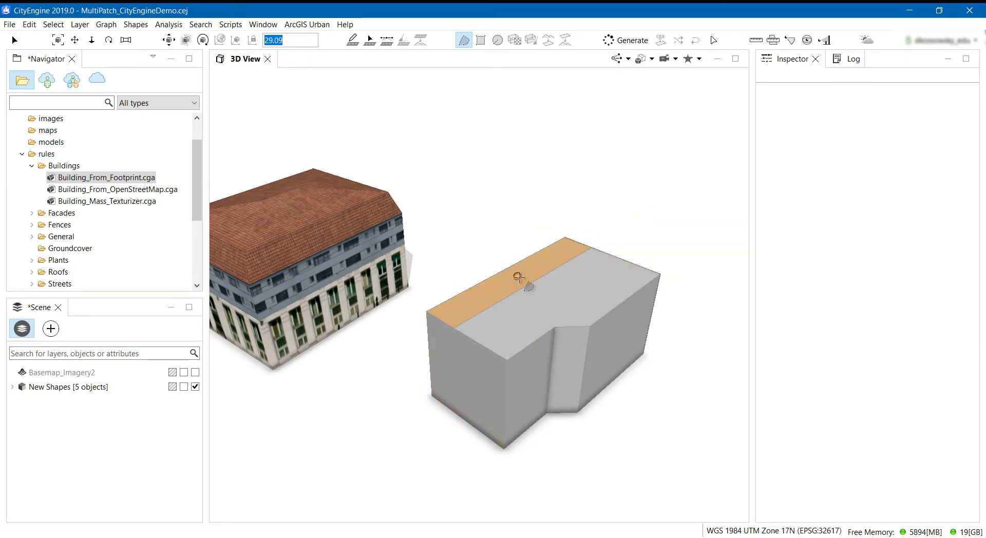
pyautogui.moveTo(517, 280); pyautogui.dragTo(519, 236)
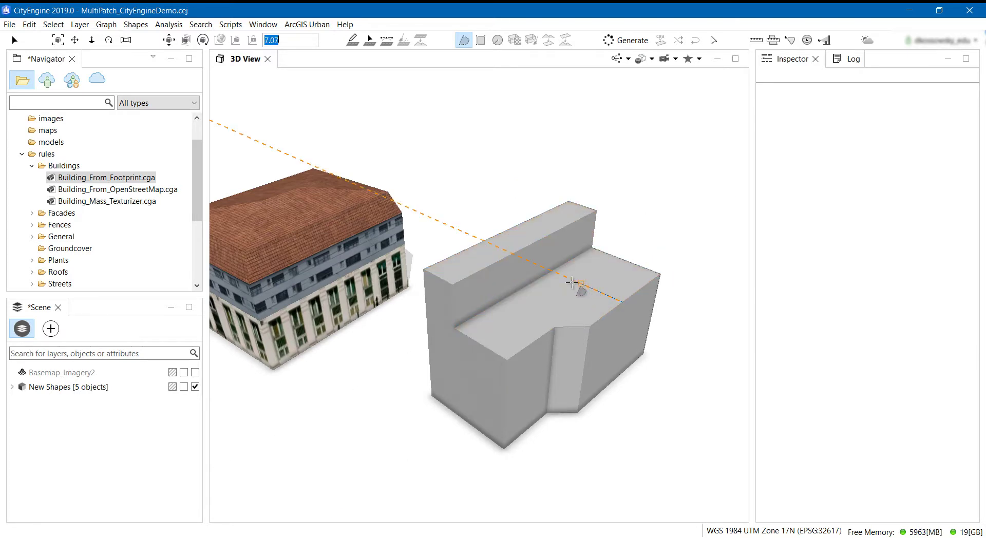
pyautogui.moveTo(572, 282); pyautogui.dragTo(564, 247)
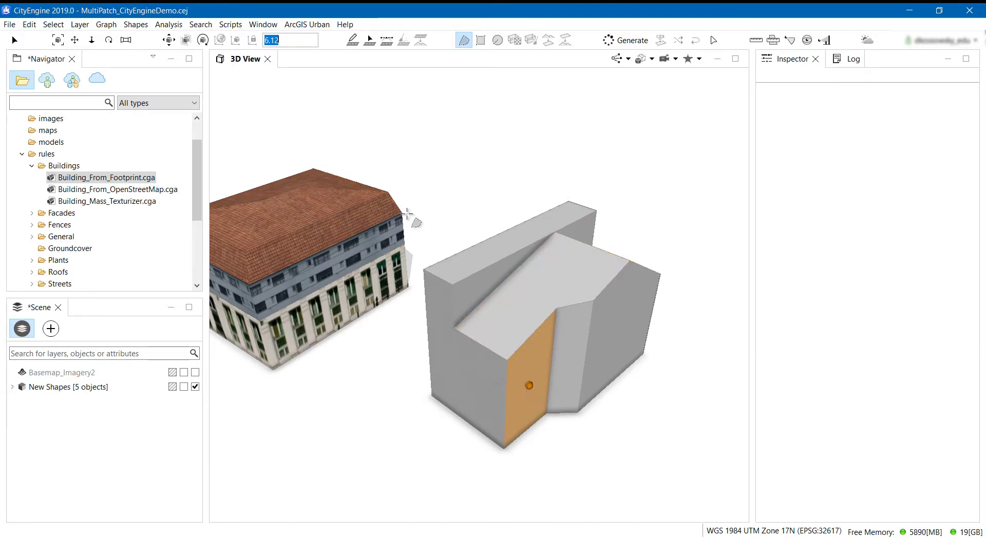
# Step: Draw a rectangle across the top of the lower section's end wall and pull it outward about 3.5 m as an overhang
pyautogui.click(482, 41)
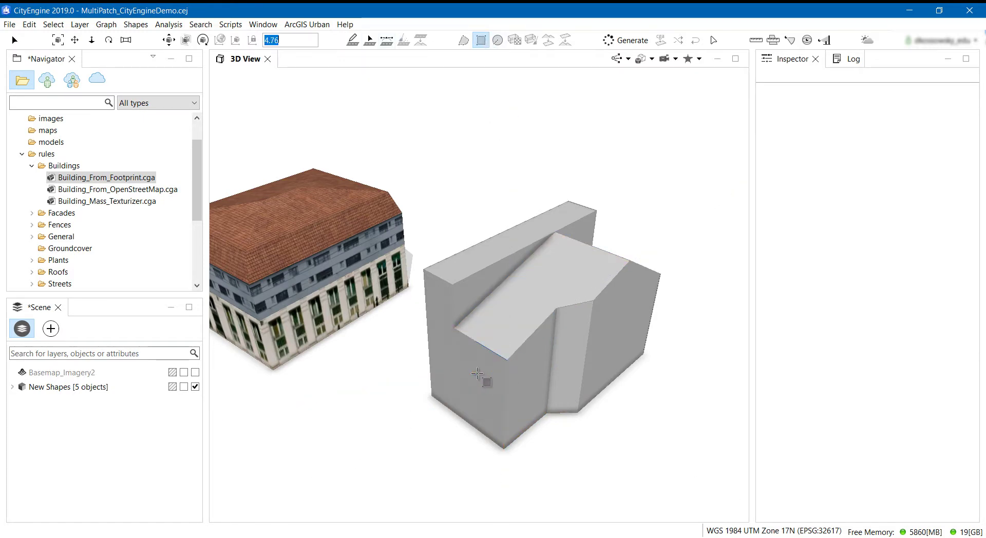
pyautogui.click(507, 384)
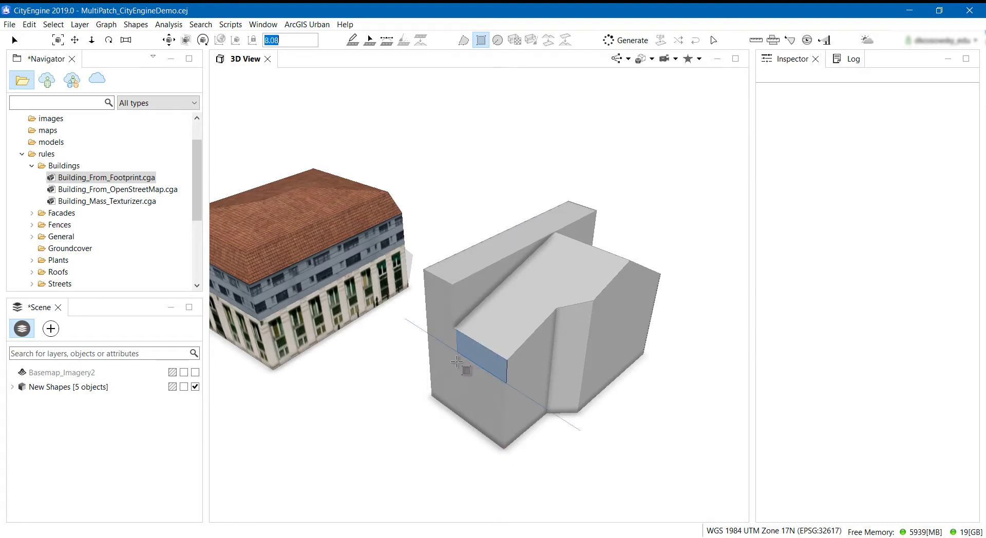
pyautogui.click(454, 362)
# Step: Draw a rectangle on the end wall below the overhang and pull it out about 11.7 m as an annex
pyautogui.keyDown('alt'); pyautogui.moveTo(451, 377); pyautogui.dragTo(530, 389); pyautogui.keyUp('alt')
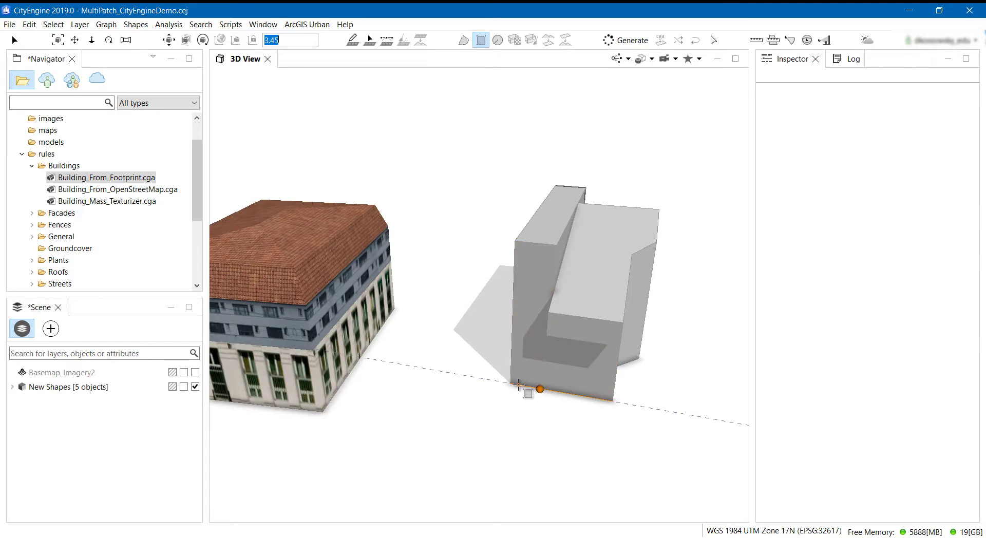
pyautogui.click(524, 329)
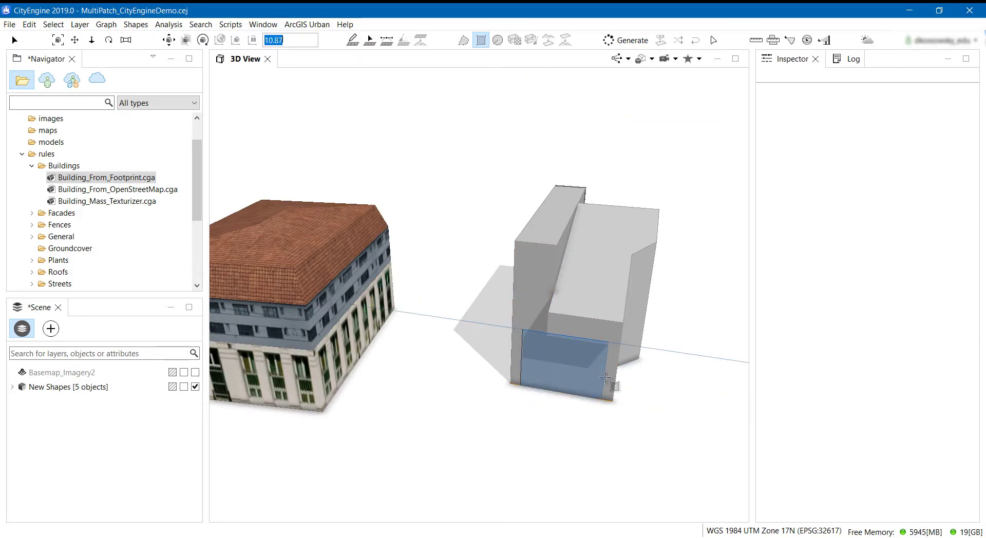
pyautogui.click(607, 343)
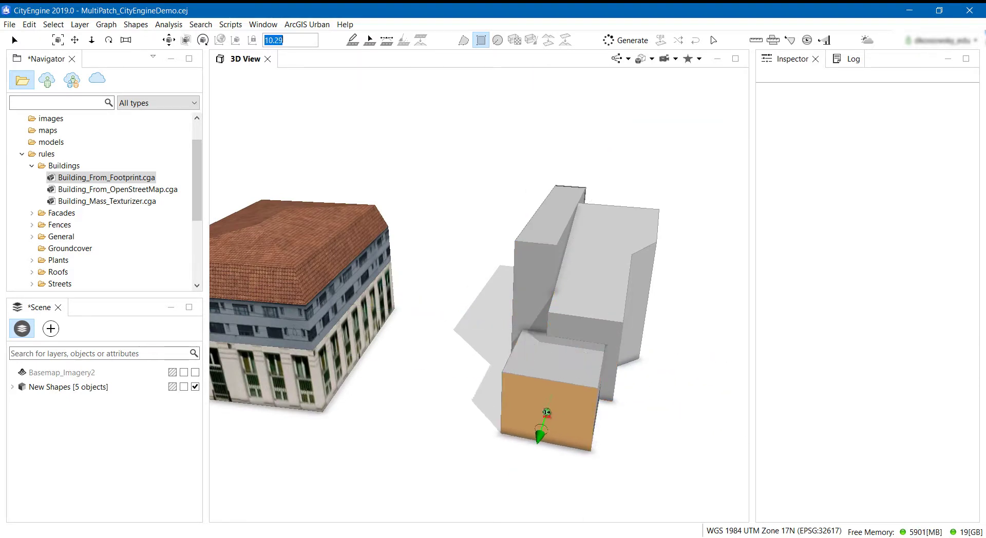
# Step: Draw a rectangle on the annex's side wall and push it inward to form a recessed opening
pyautogui.keyDown('alt'); pyautogui.moveTo(463, 360); pyautogui.dragTo(330, 371); pyautogui.keyUp('alt')
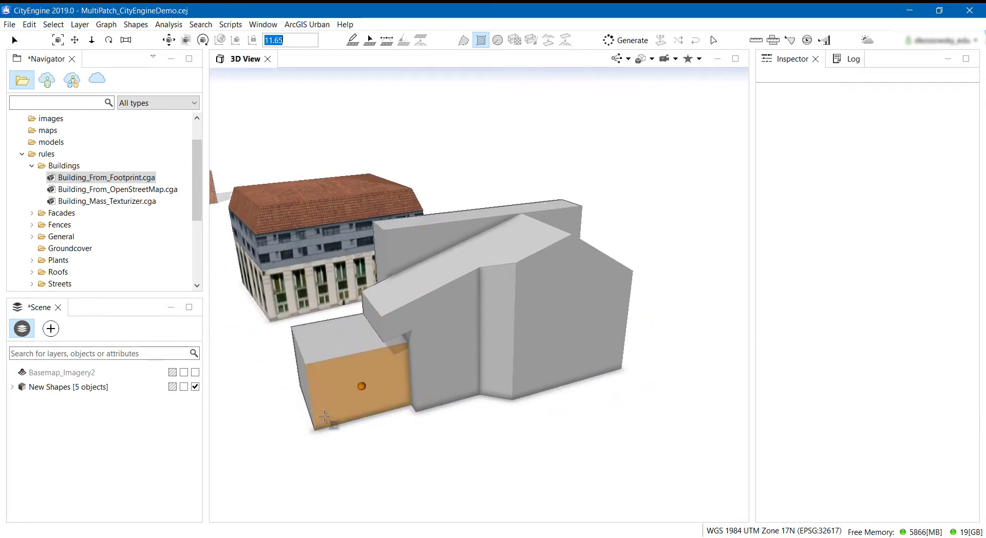
pyautogui.click(329, 372)
pyautogui.click(390, 411)
pyautogui.moveTo(362, 391); pyautogui.dragTo(488, 396)
# Step: Draw a door-sized rectangle at the base of the narrow slanted wall and push it inward about 2.3 m
pyautogui.scroll(3, 488, 396)
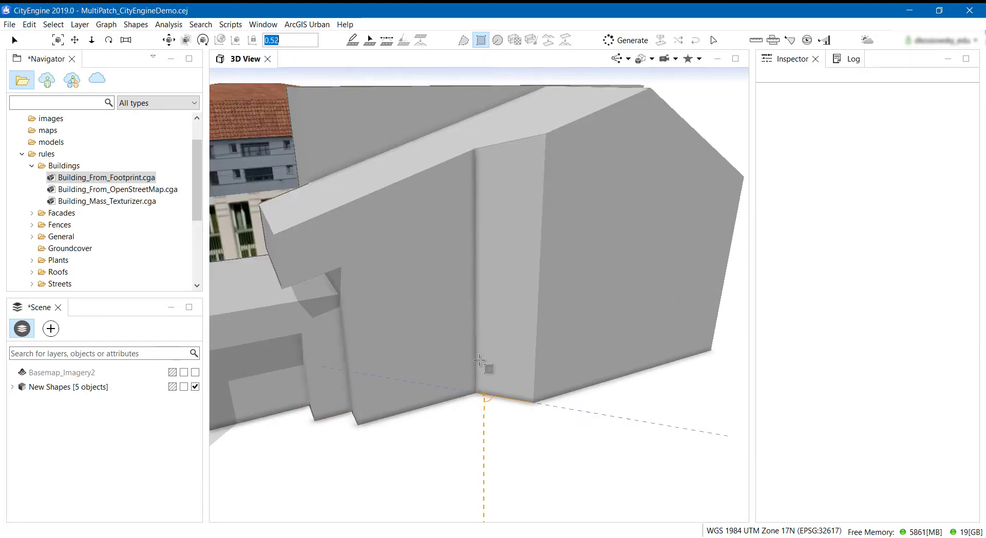
pyautogui.click(485, 325)
pyautogui.click(527, 400)
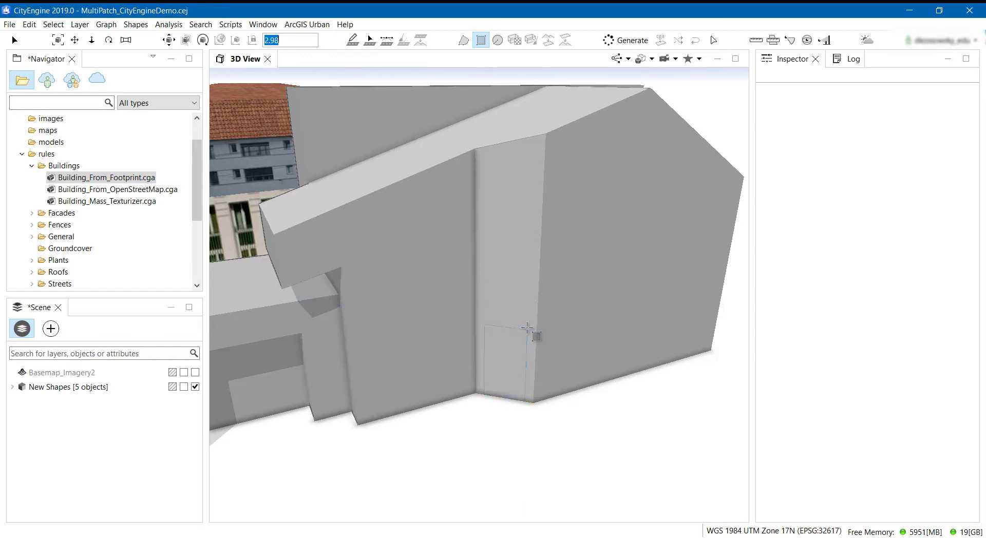
pyautogui.moveTo(506, 362); pyautogui.dragTo(512, 351)
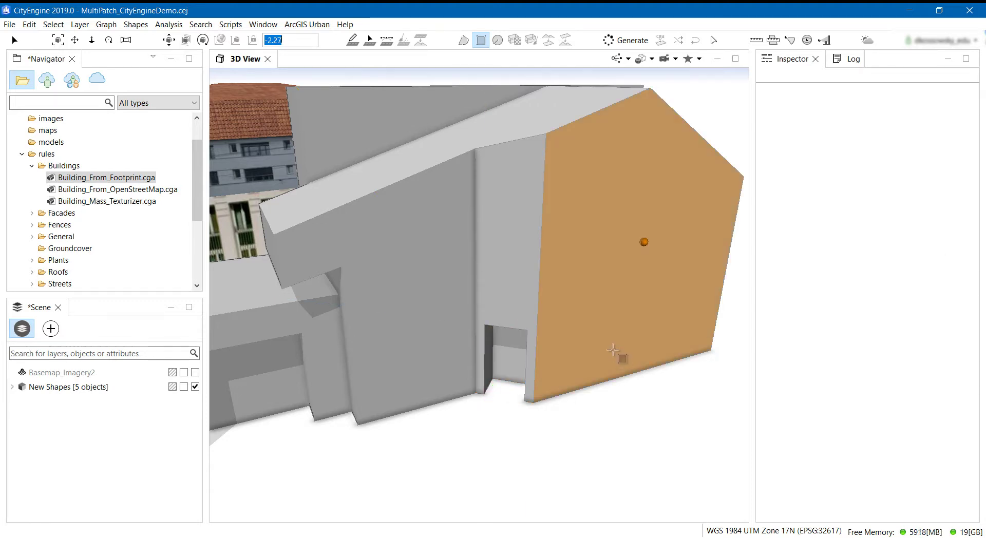
# Step: Draw a four-sided roof extension from the overhang's corner to the slanted wall's top edge, and select the modelled building
pyautogui.keyDown('alt'); pyautogui.moveTo(311, 292); pyautogui.dragTo(456, 30); pyautogui.keyUp('alt')
pyautogui.click(464, 40)
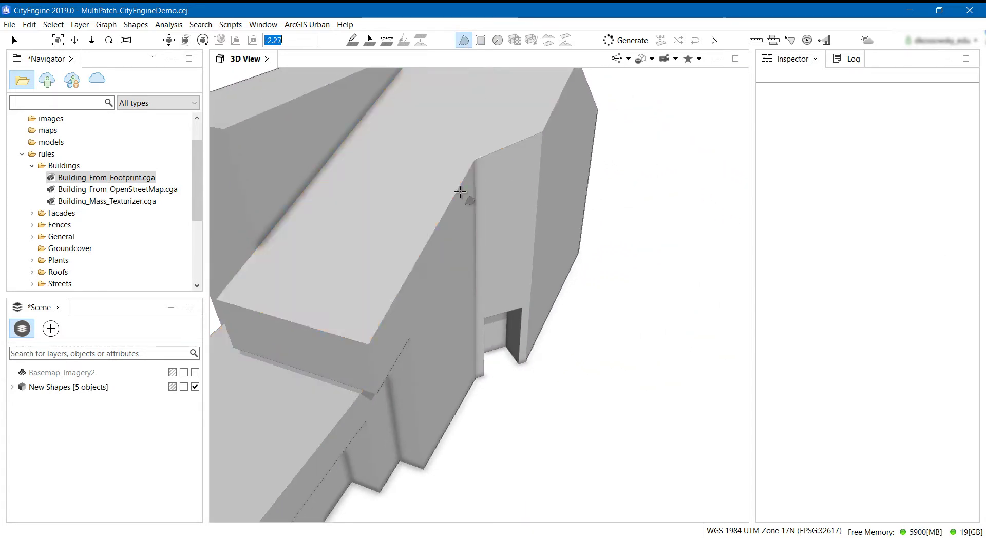
pyautogui.click(432, 360)
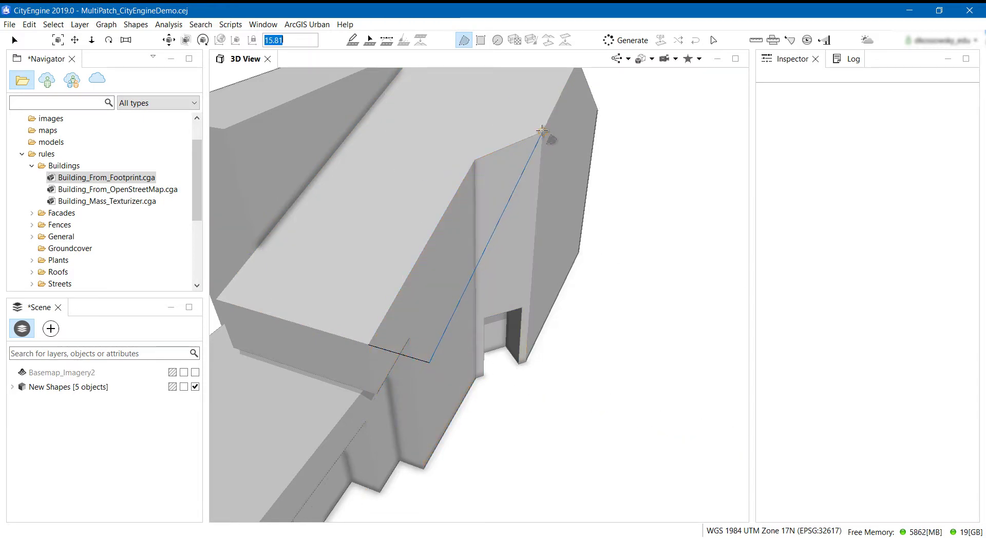
pyautogui.click(542, 133)
pyautogui.click(22, 43)
pyautogui.scroll(-10, 543, 387)
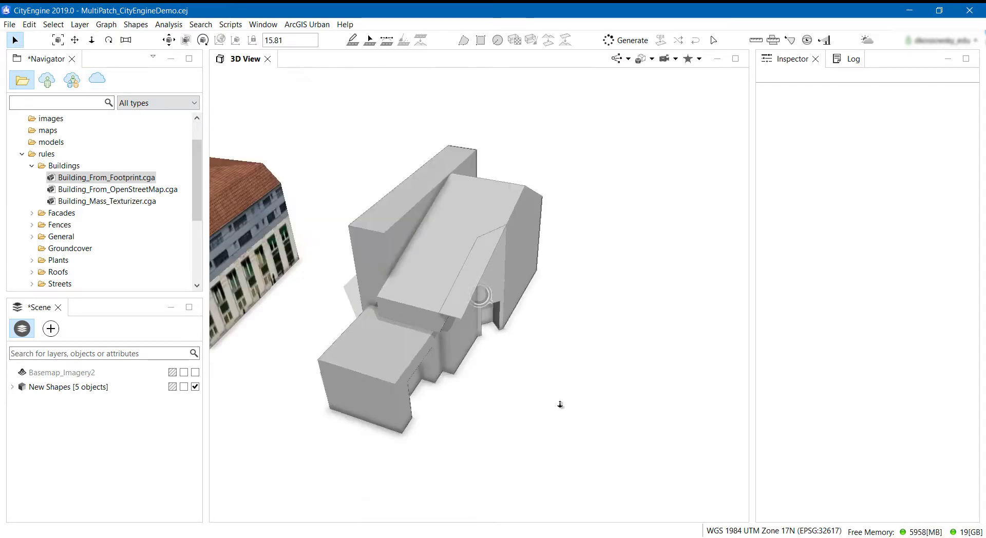
pyautogui.keyDown('alt'); pyautogui.moveTo(444, 406); pyautogui.dragTo(340, 175); pyautogui.keyUp('alt')
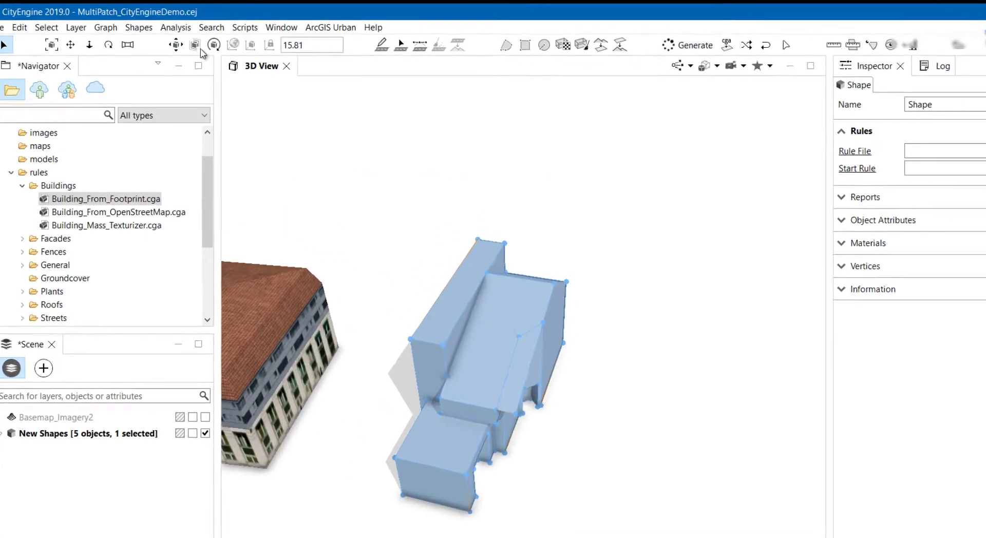
# Step: Assign the BrickTexture.jpg image to all faces of the selected building with the Shape Texturing Tool
pyautogui.click(135, 24)
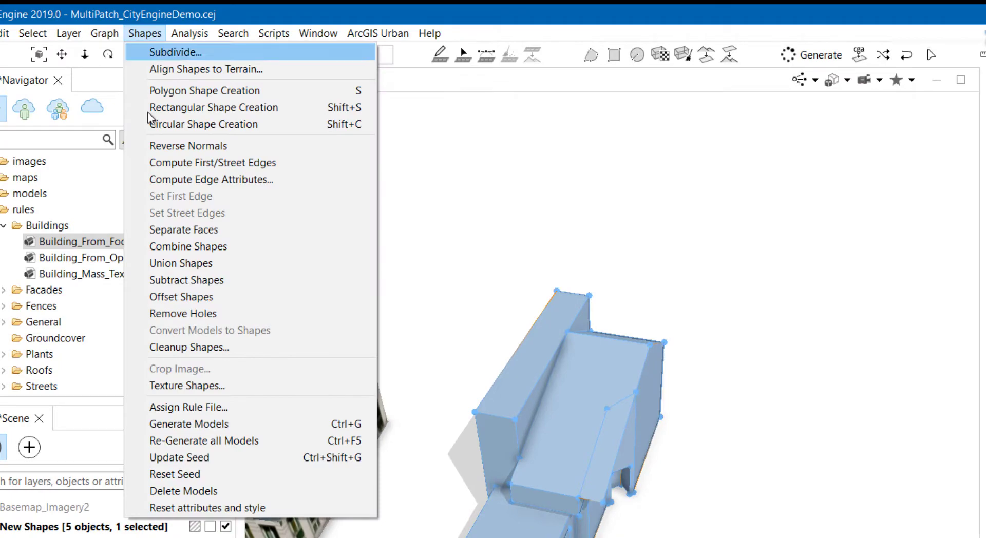
pyautogui.click(221, 389)
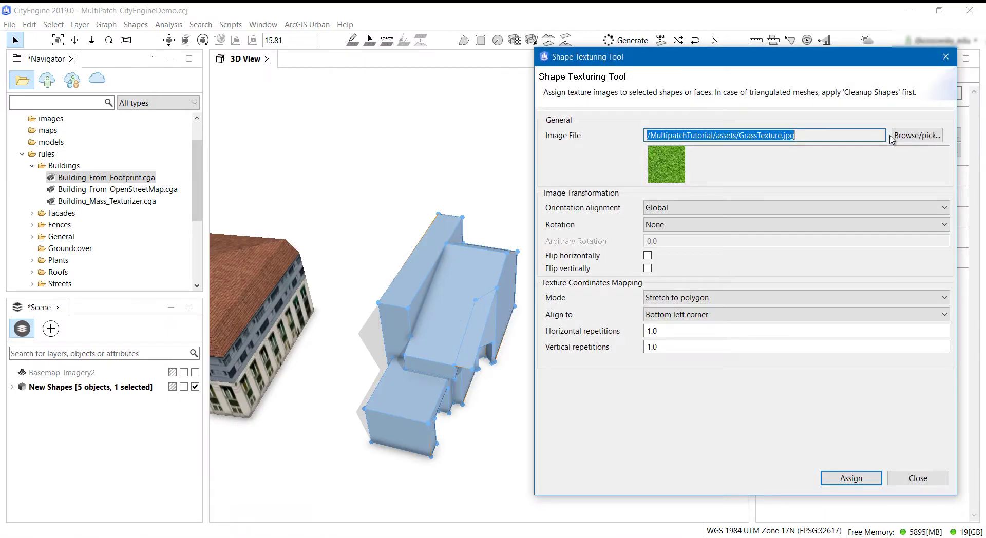
pyautogui.click(917, 135)
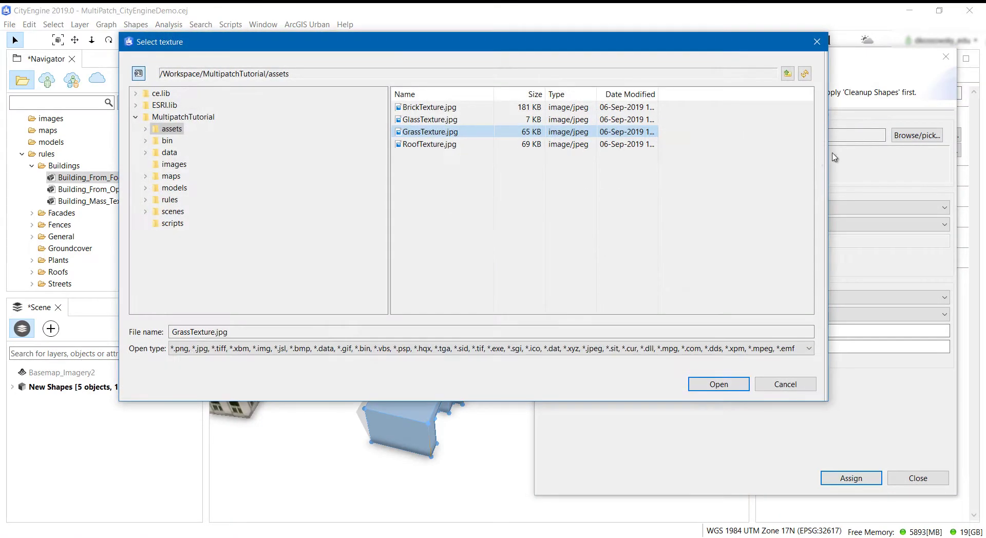
pyautogui.click(422, 108)
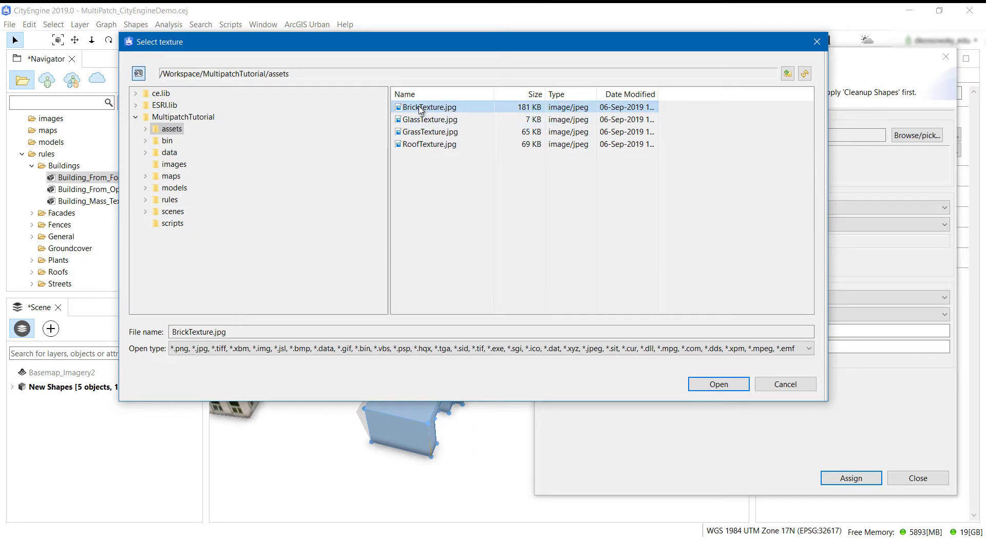
pyautogui.click(701, 384)
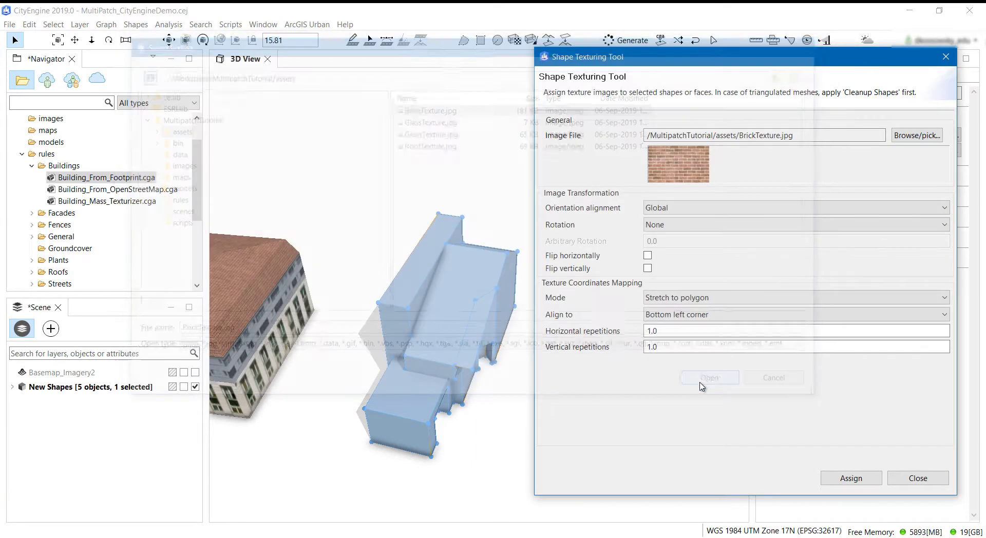
pyautogui.click(849, 478)
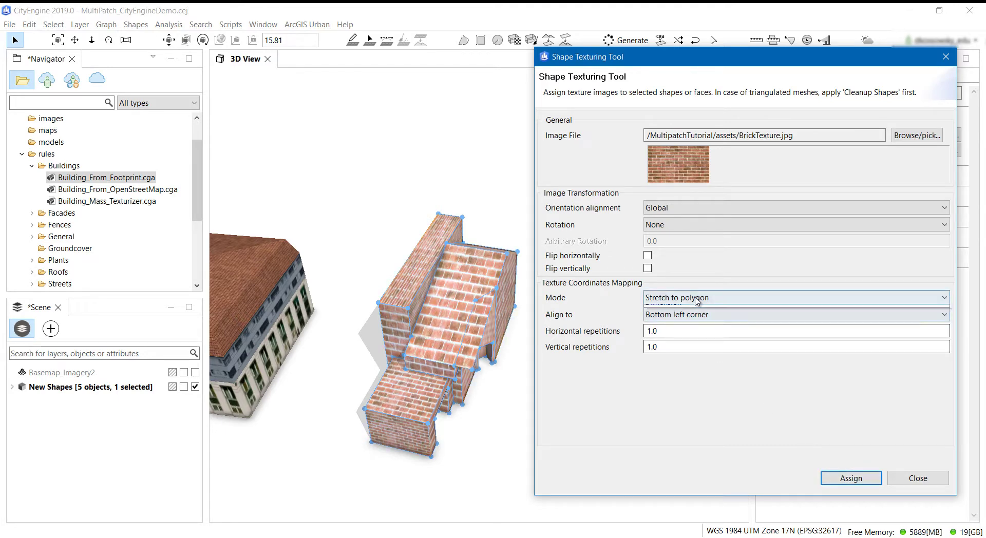
# Step: Map the brick texture by Dimension with an absolute width and height of 5, and reassign it to the building
pyautogui.click(698, 299)
pyautogui.click(687, 331)
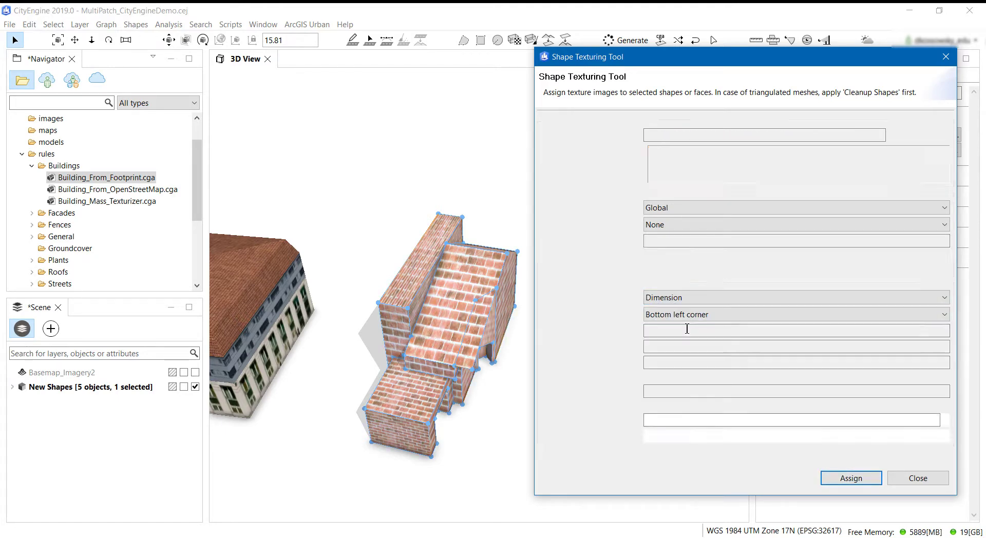
pyautogui.moveTo(688, 332); pyautogui.dragTo(642, 331)
pyautogui.write('5')
pyautogui.moveTo(683, 359); pyautogui.dragTo(634, 371)
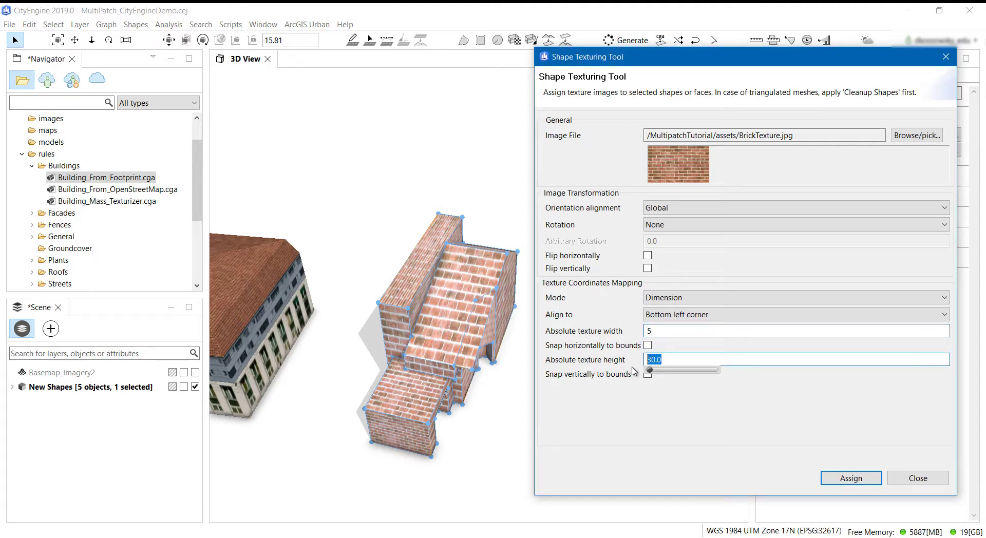
pyautogui.click(839, 479)
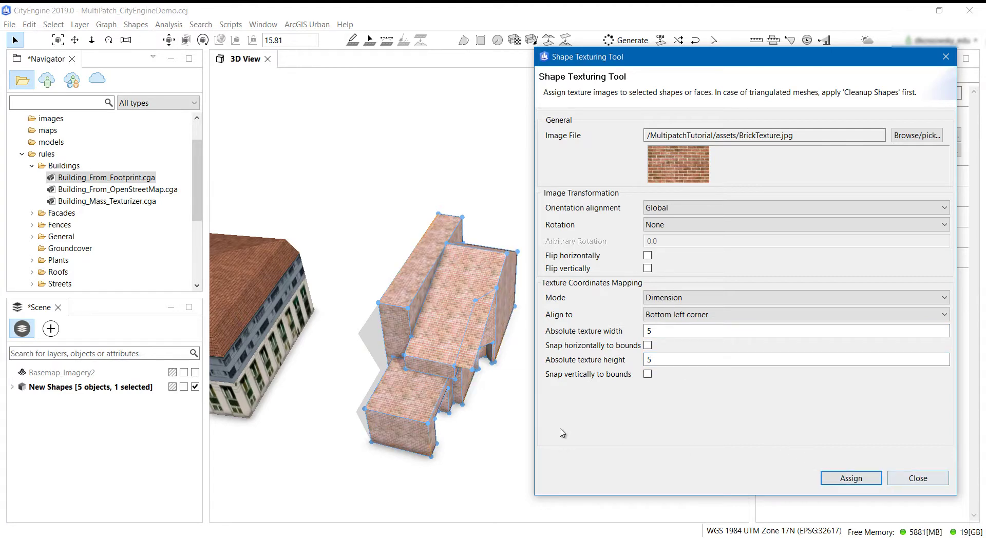
# Step: Select all the roof faces of the brick building and assign RoofTexture.jpg to them
pyautogui.moveTo(477, 439)
pyautogui.keyDown('alt'); pyautogui.mouseDown()
pyautogui.moveTo(424, 433)
pyautogui.moveTo(472, 421)
pyautogui.mouseUp(); pyautogui.keyUp('alt')
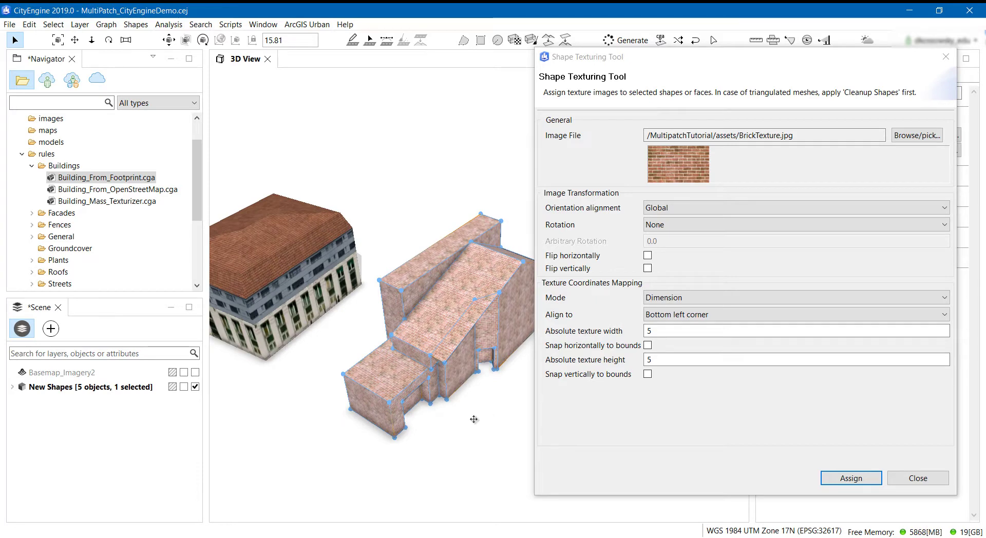
pyautogui.scroll(2, 441, 437)
pyautogui.click(378, 458)
pyautogui.click(337, 415)
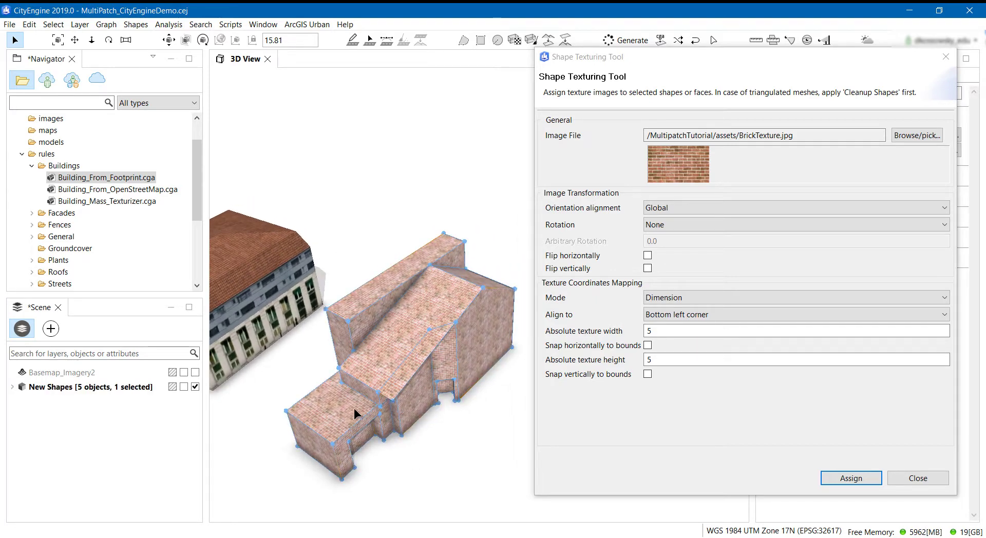
pyautogui.keyDown('shift'); pyautogui.click(405, 375); pyautogui.keyUp('shift')
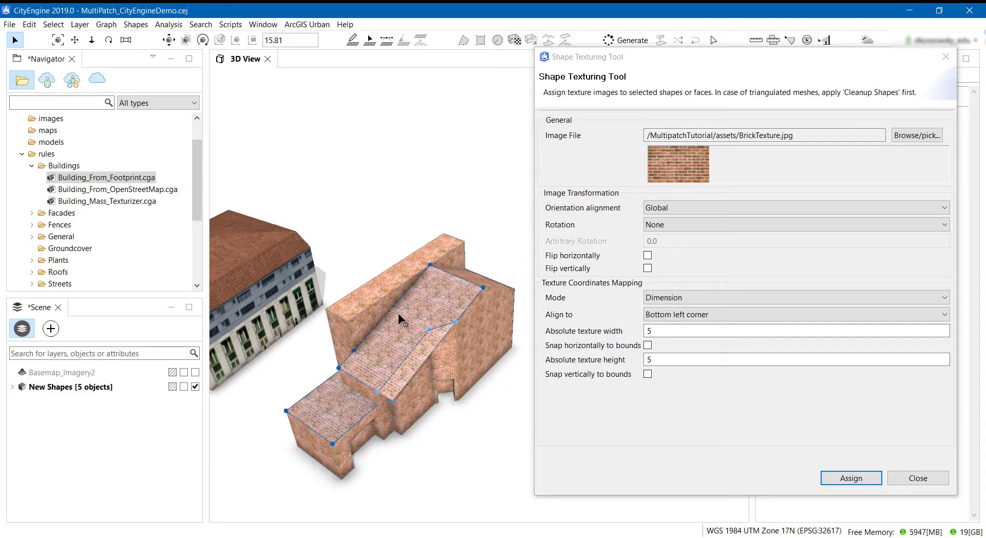
pyautogui.keyDown('shift'); pyautogui.click(377, 291); pyautogui.keyUp('shift')
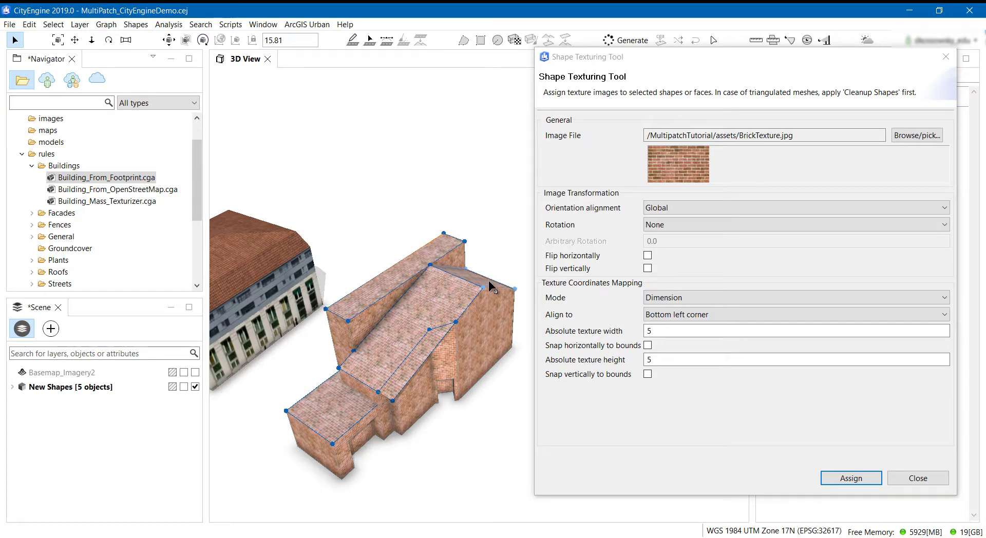
pyautogui.click(913, 137)
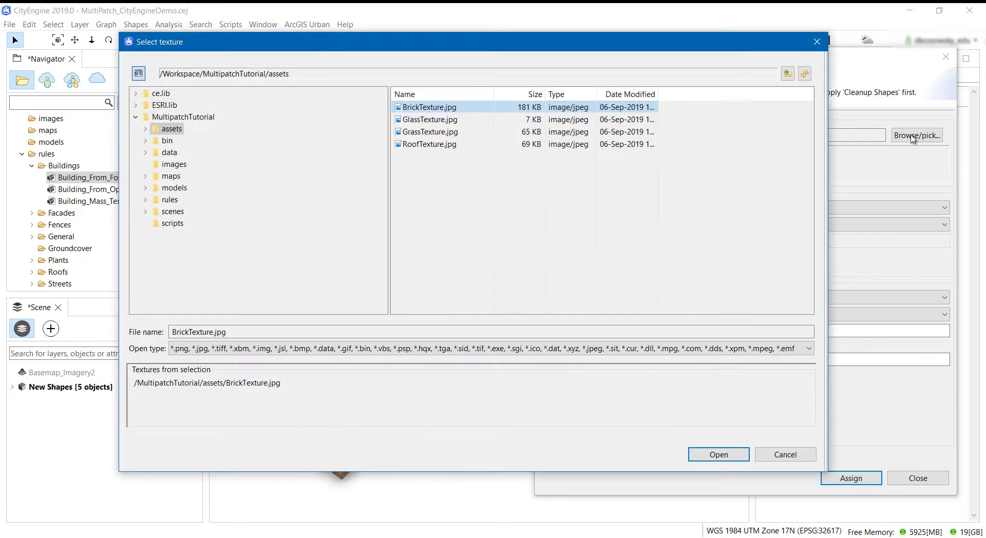
pyautogui.click(436, 145)
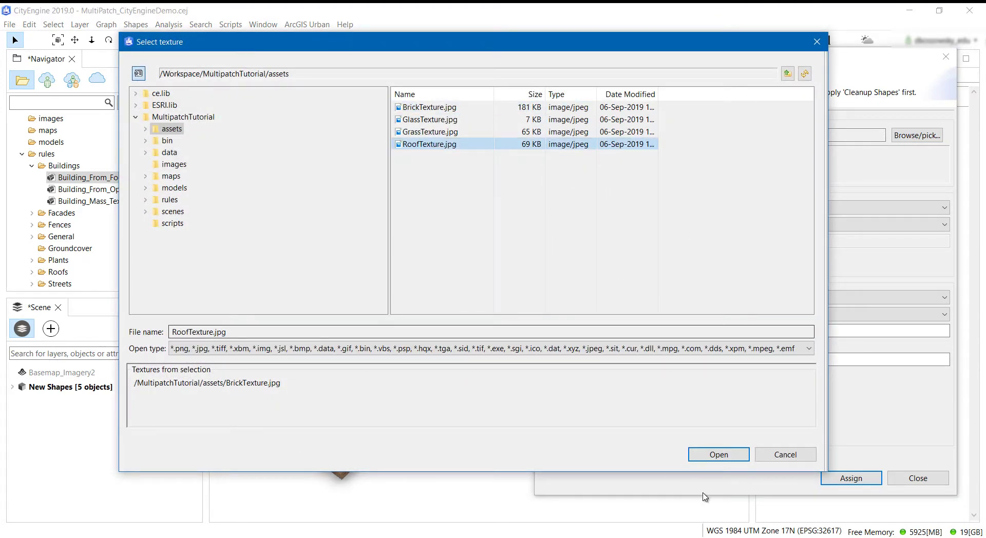
pyautogui.click(718, 455)
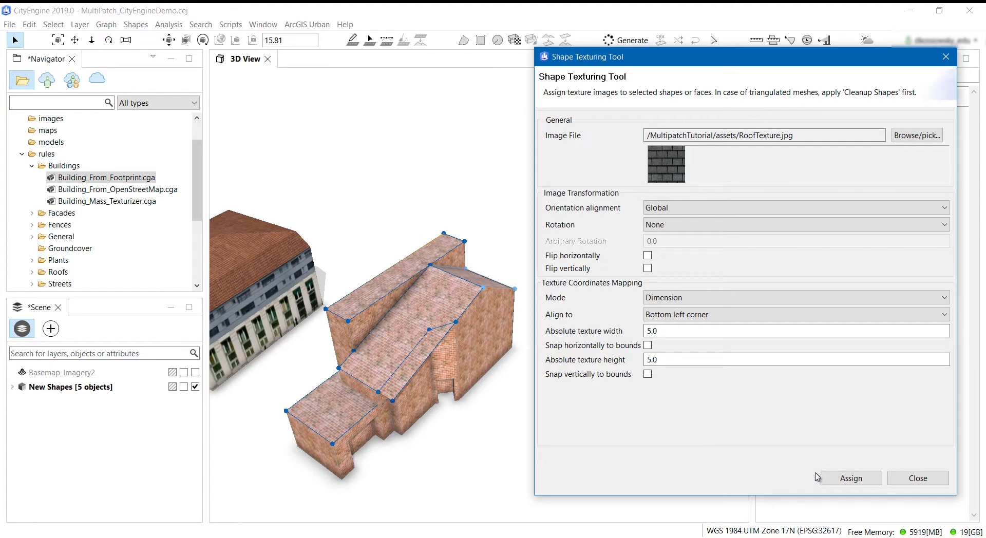
pyautogui.click(843, 478)
# Step: Set the roof texture's absolute width and height to 2 and reassign it to the roof faces
pyautogui.click(665, 331)
pyautogui.write('2')
pyautogui.press('Tab')
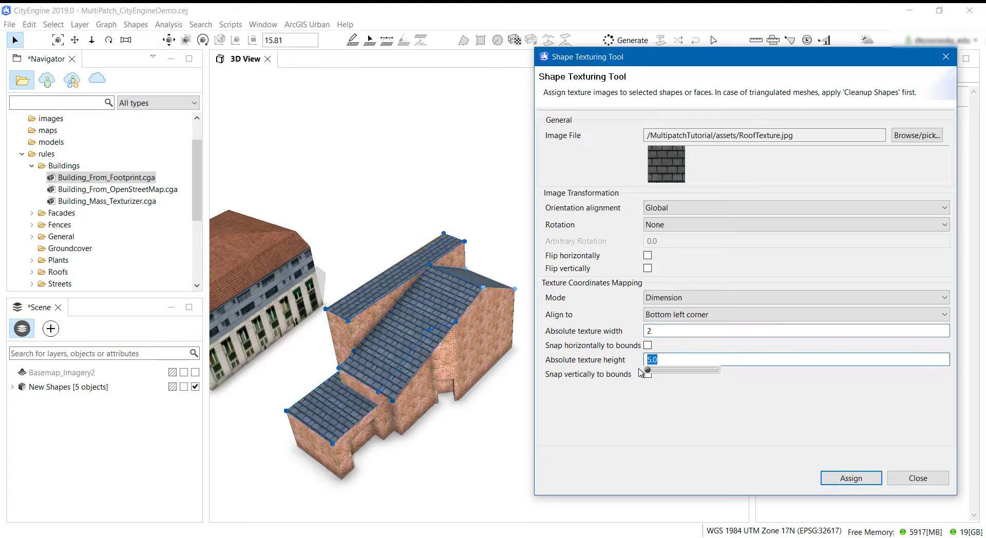
pyautogui.click(837, 477)
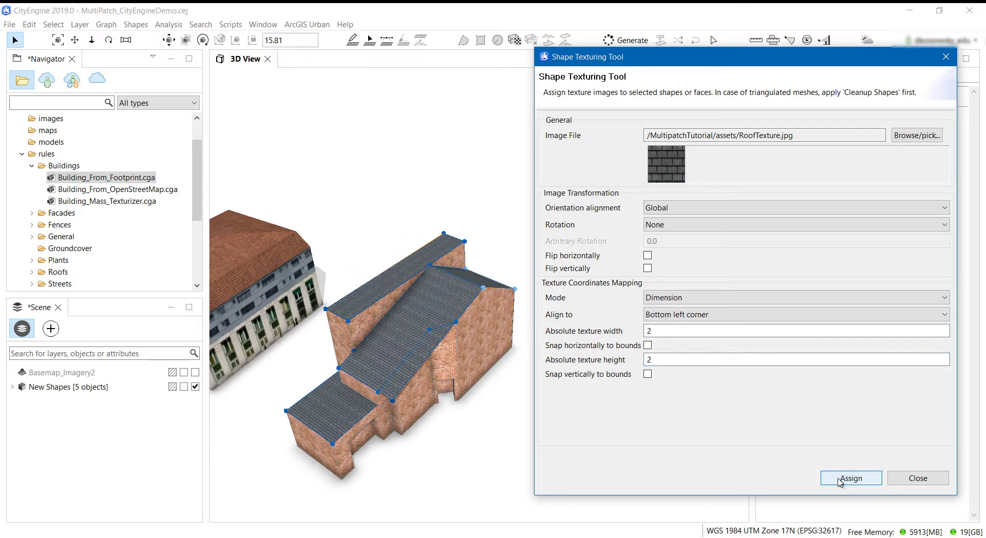
# Step: Assign GlassTexture.jpg, stretched to polygon, to the recessed faces of the annex opening and the doorway, and close the texturing tool
pyautogui.keyDown('alt'); pyautogui.moveTo(424, 436); pyautogui.dragTo(322, 443); pyautogui.keyUp('alt')
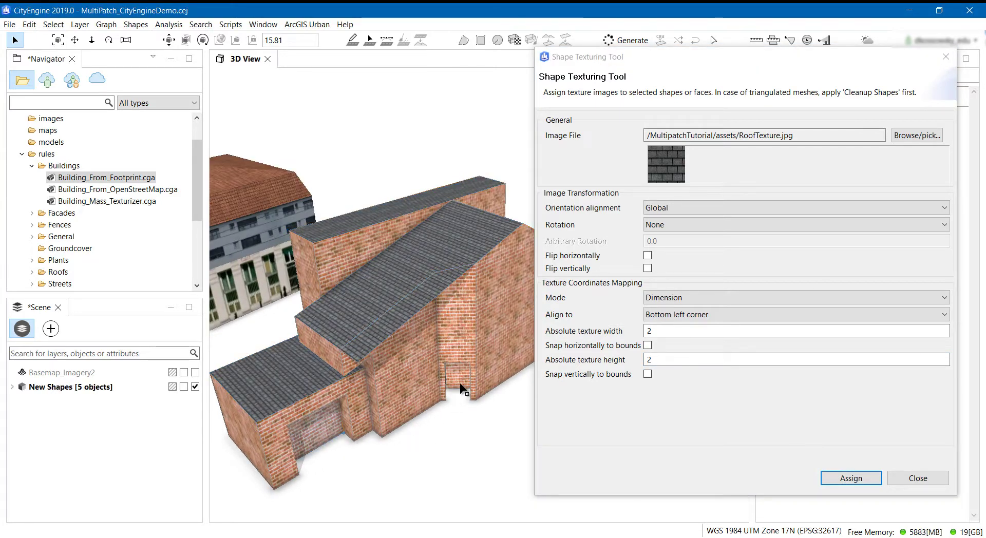
pyautogui.click(917, 135)
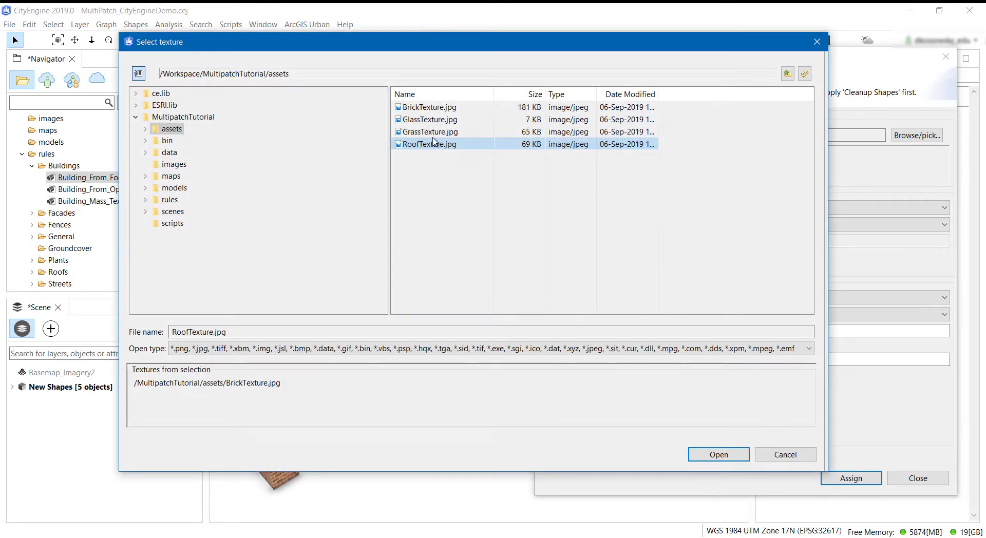
pyautogui.click(430, 119)
pyautogui.click(717, 455)
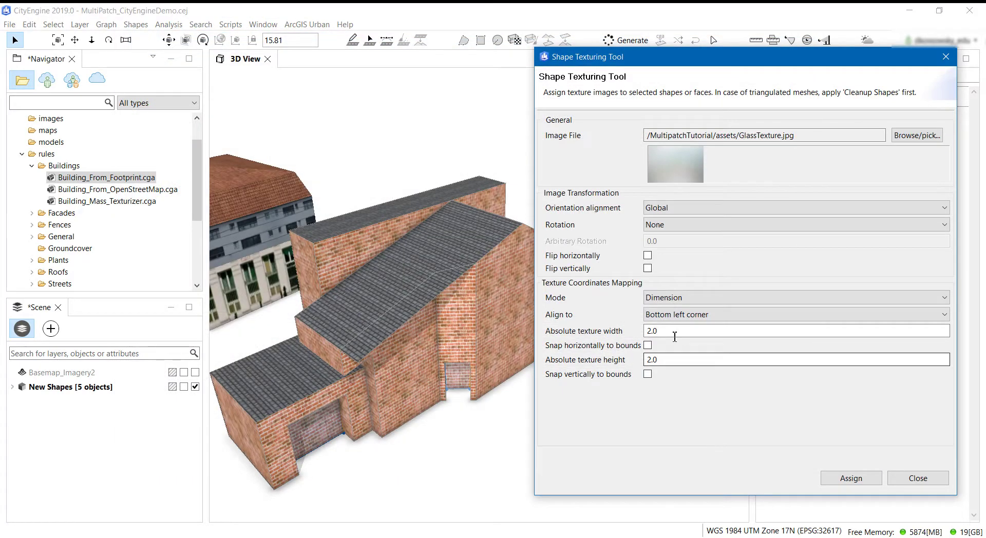
pyautogui.click(668, 298)
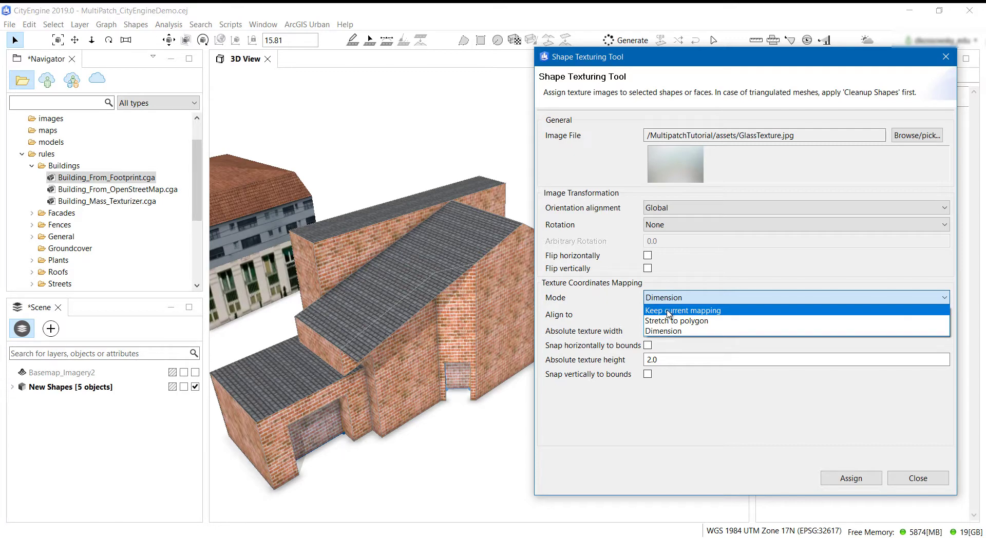
pyautogui.click(668, 320)
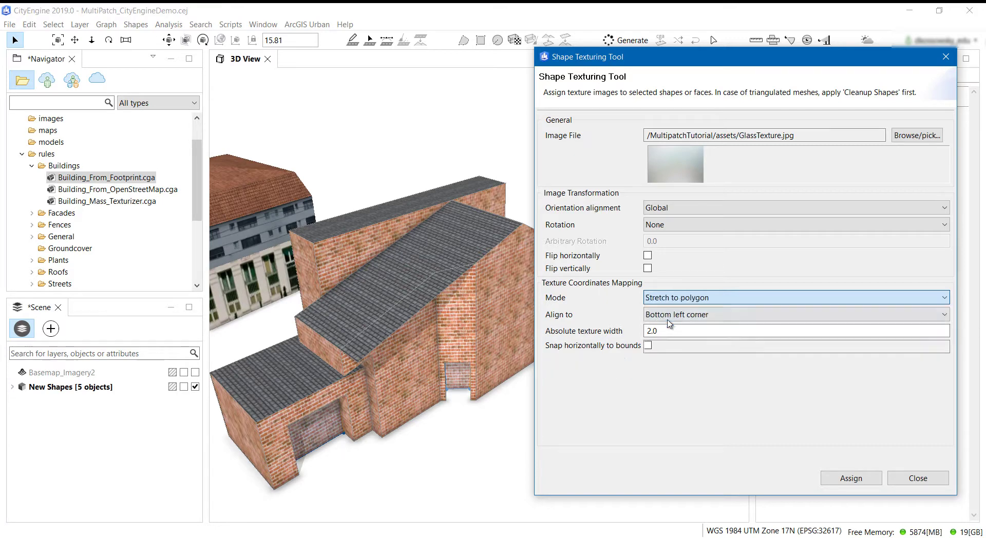
pyautogui.click(841, 479)
pyautogui.click(918, 478)
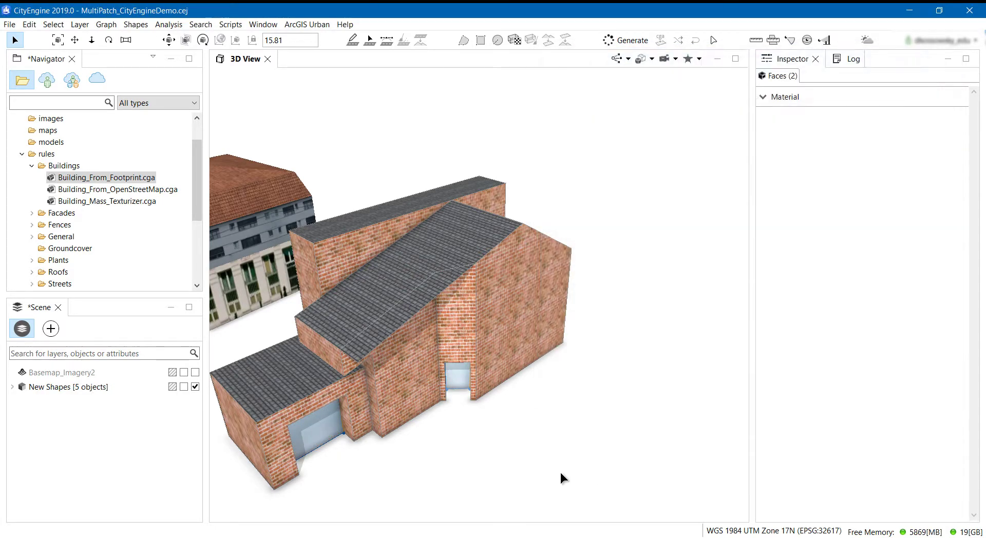
# Step: Draw a rectangle on the ground against the long side wall beside the doorway and pull it up about 1 m as a slab
pyautogui.click(480, 40)
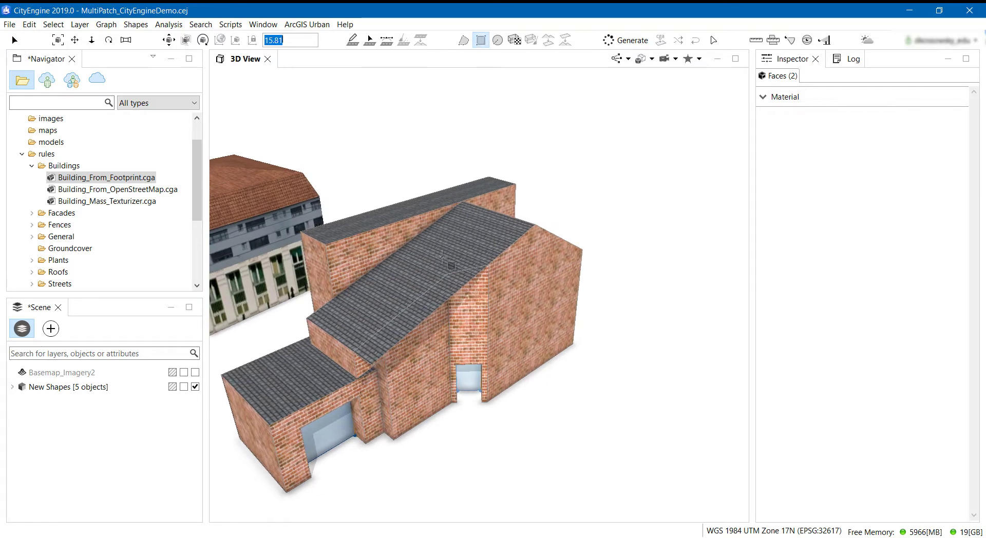
pyautogui.click(450, 405)
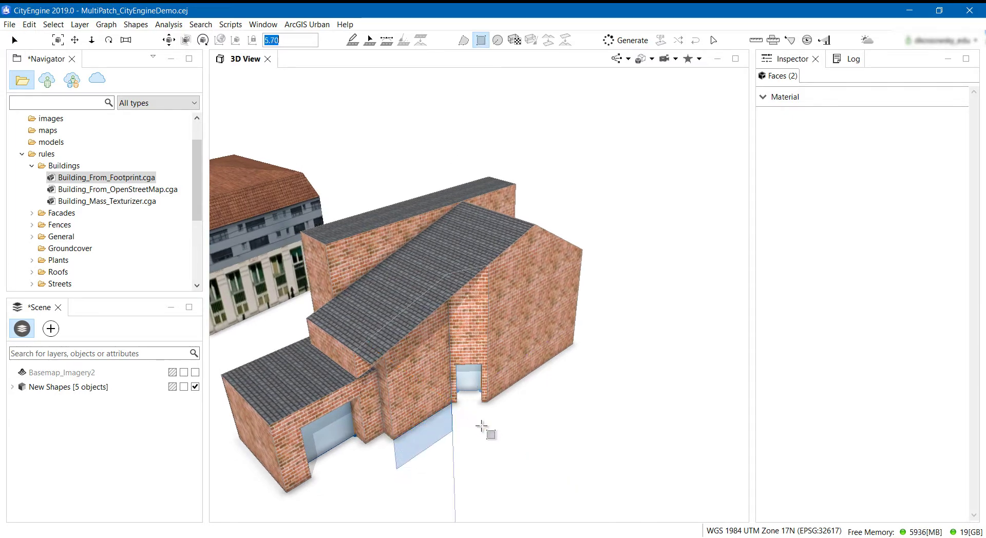
pyautogui.click(537, 422)
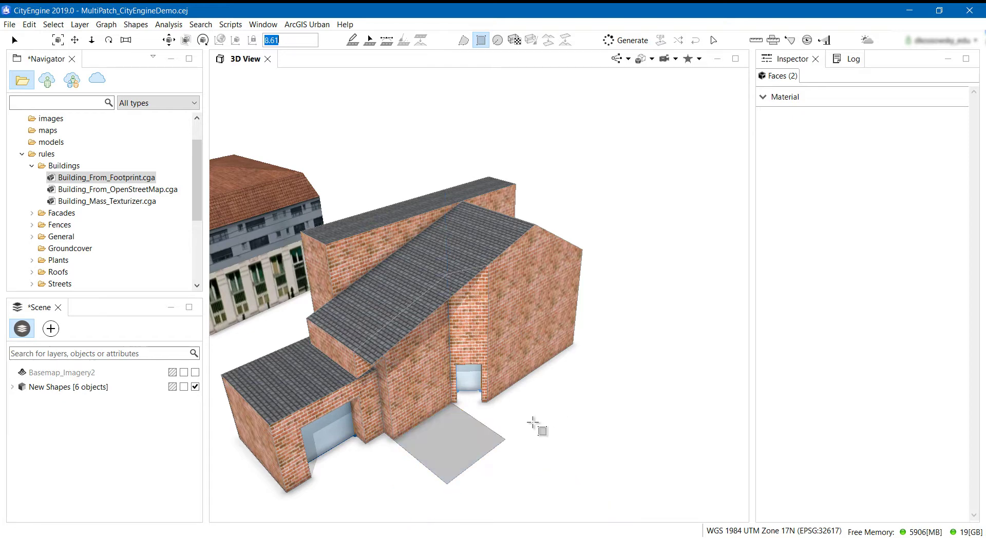
pyautogui.moveTo(450, 440); pyautogui.dragTo(448, 433)
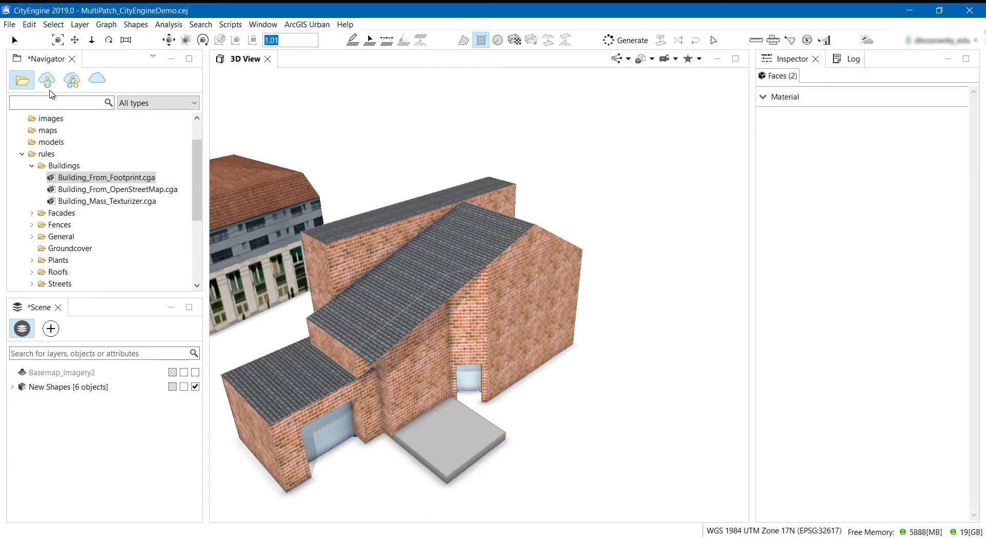
# Step: Select the new slab and load GrassTexture.jpg as its image in the Shape Texturing Tool
pyautogui.click(13, 41)
pyautogui.moveTo(534, 488); pyautogui.dragTo(426, 436)
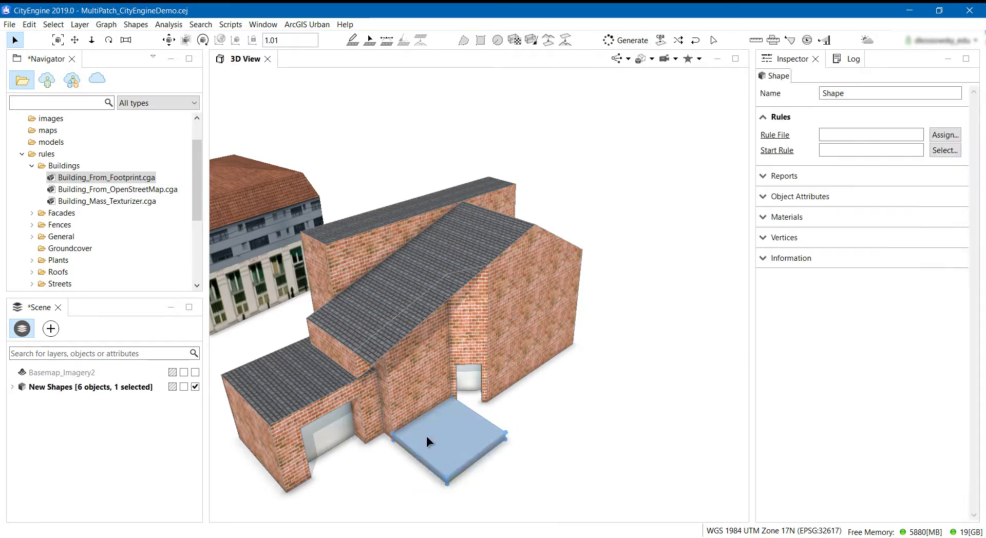
pyautogui.click(135, 24)
pyautogui.click(186, 283)
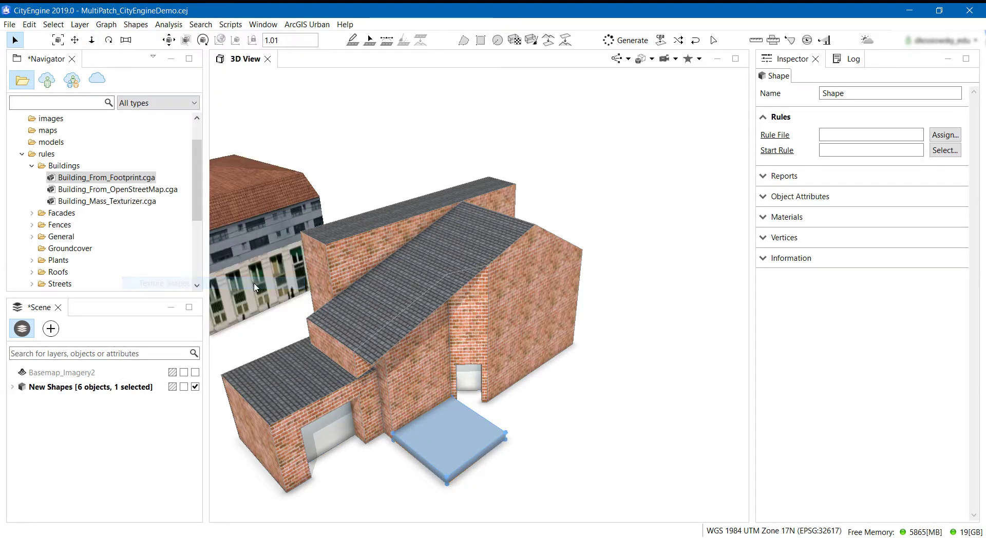
pyautogui.click(904, 136)
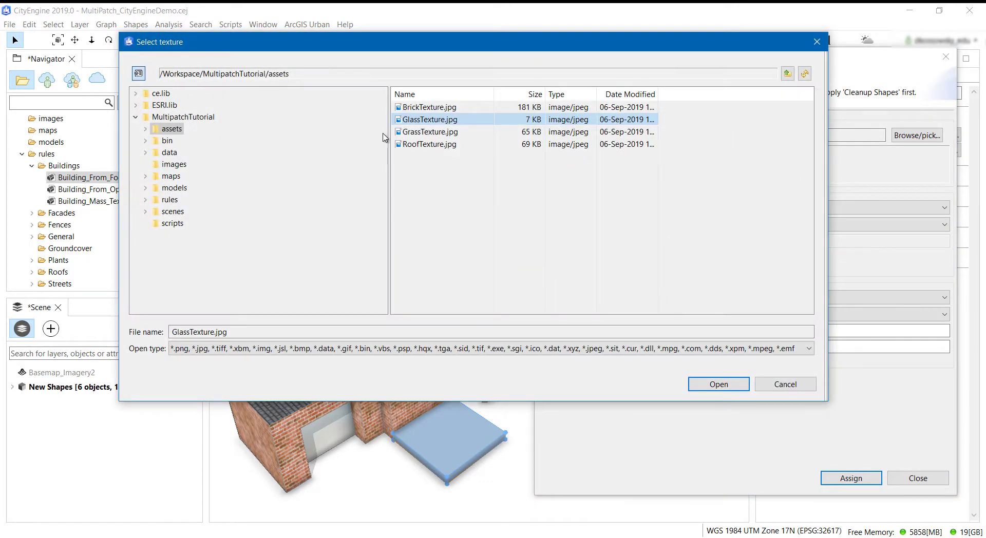
pyautogui.click(411, 132)
pyautogui.click(718, 384)
# Step: Map the grass texture by Dimension with an absolute width and height of 3, assign it to the slab and close the tool
pyautogui.click(669, 298)
pyautogui.click(663, 331)
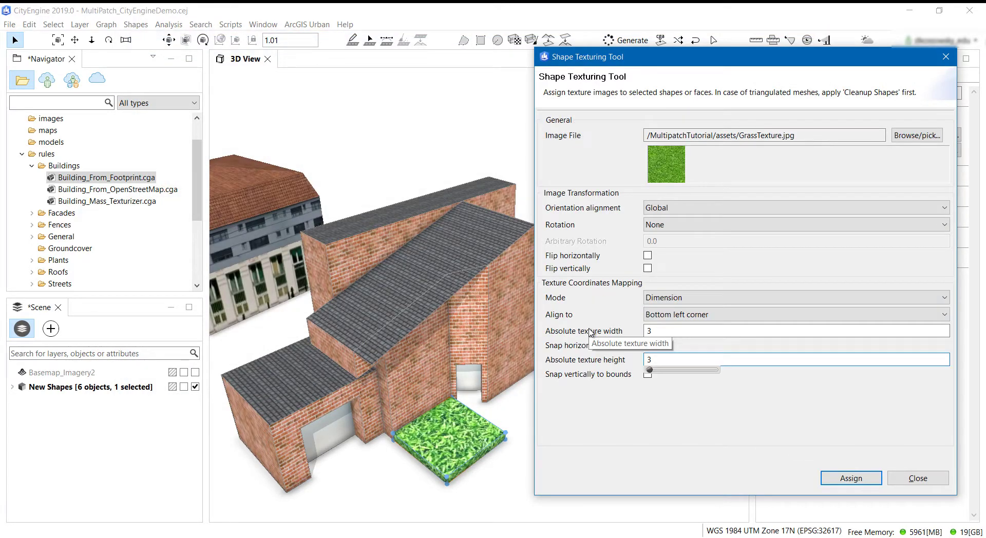
pyautogui.click(841, 480)
pyautogui.click(918, 478)
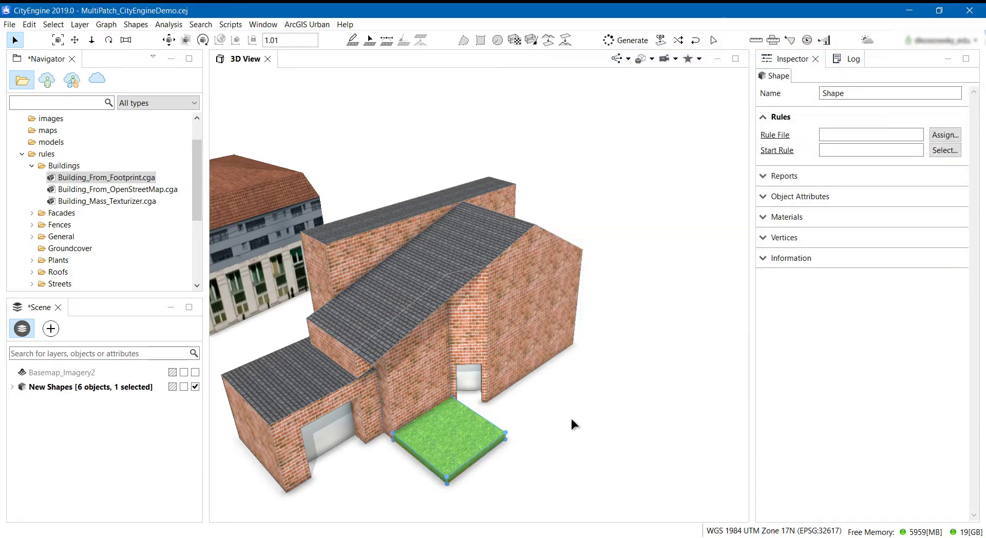
# Step: Select both buildings and the grass slab, and start a model export in the Esri FileGDB format
pyautogui.press('a')
pyautogui.hotkey('ctrl', 'shift', 'a')
pyautogui.moveTo(211, 178); pyautogui.dragTo(652, 424)
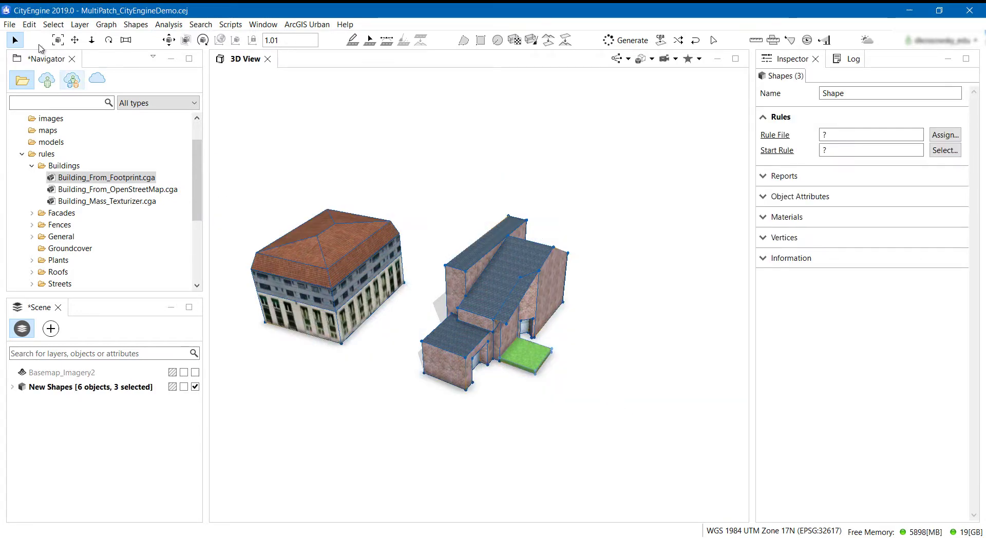
pyautogui.click(9, 24)
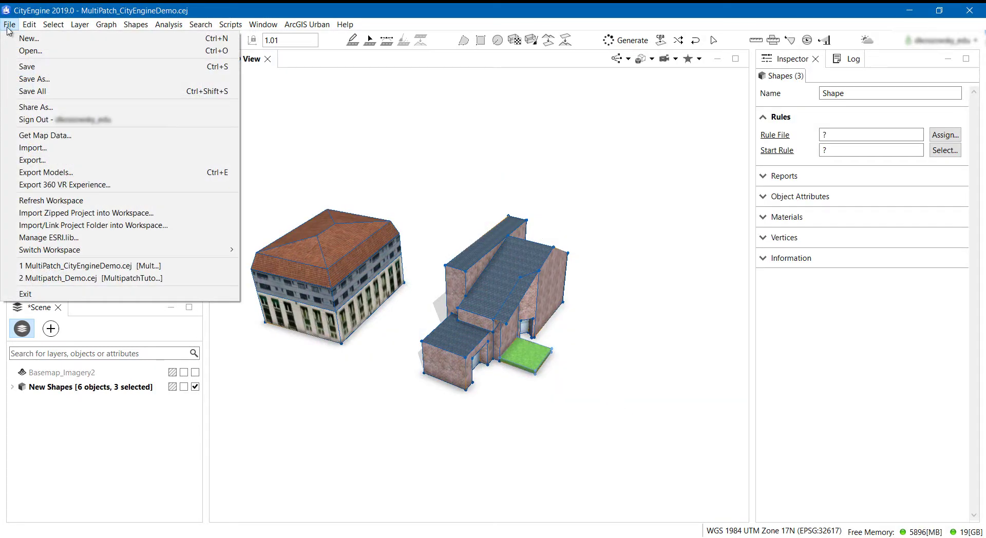
pyautogui.click(56, 173)
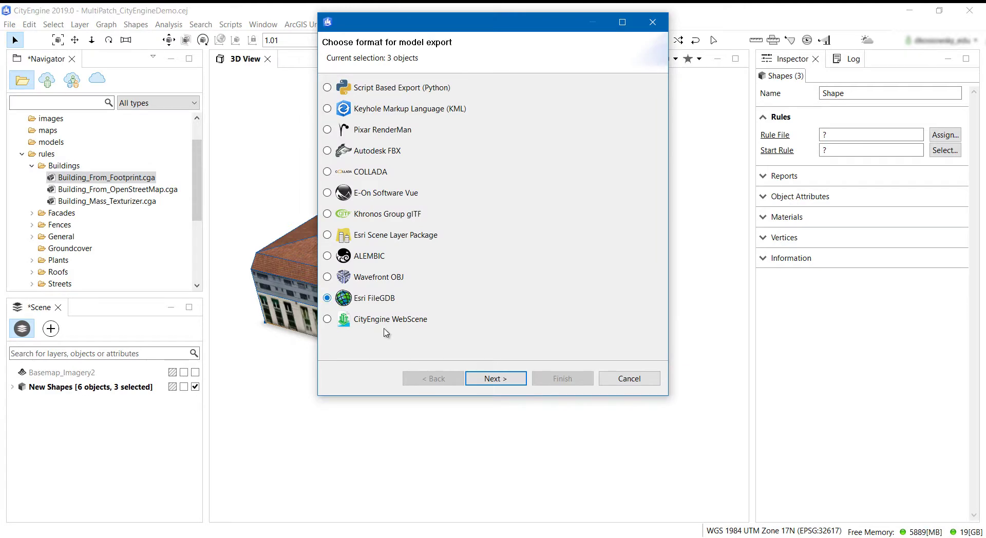
pyautogui.click(486, 379)
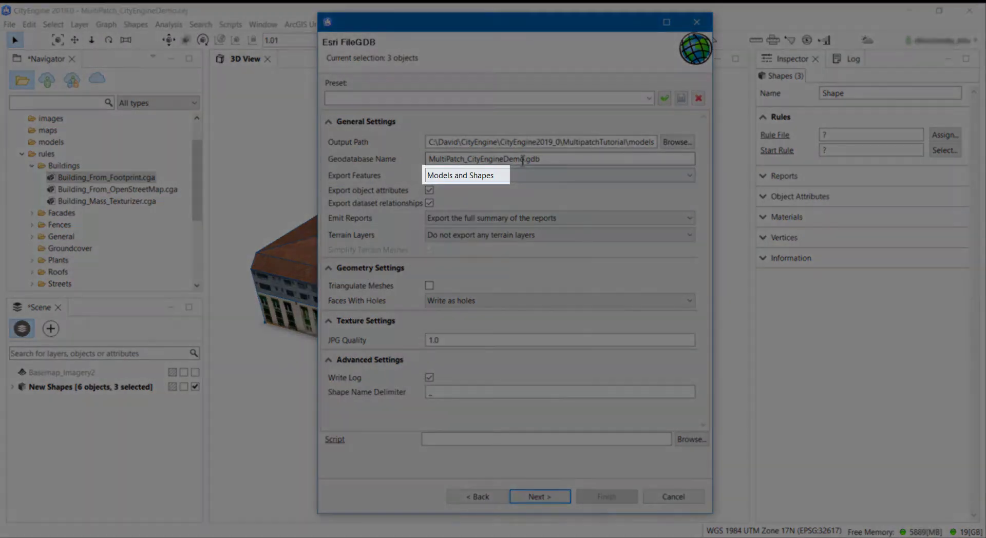
# Step: Name the export geodatabase MultiPatch_CityEngineDemo_1.gdb and set the exported features to Models and Shapes
pyautogui.tripleClick(526, 159)
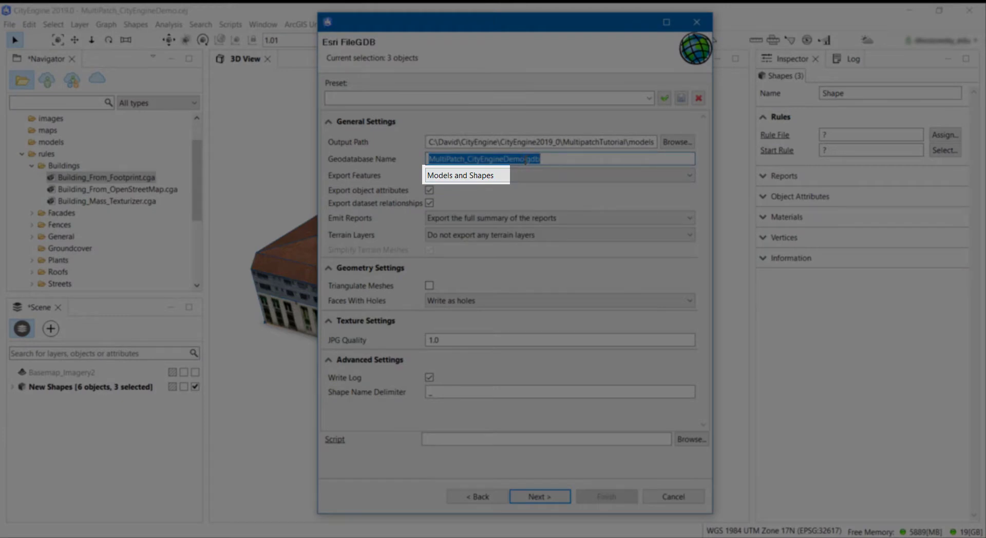
pyautogui.click(527, 160)
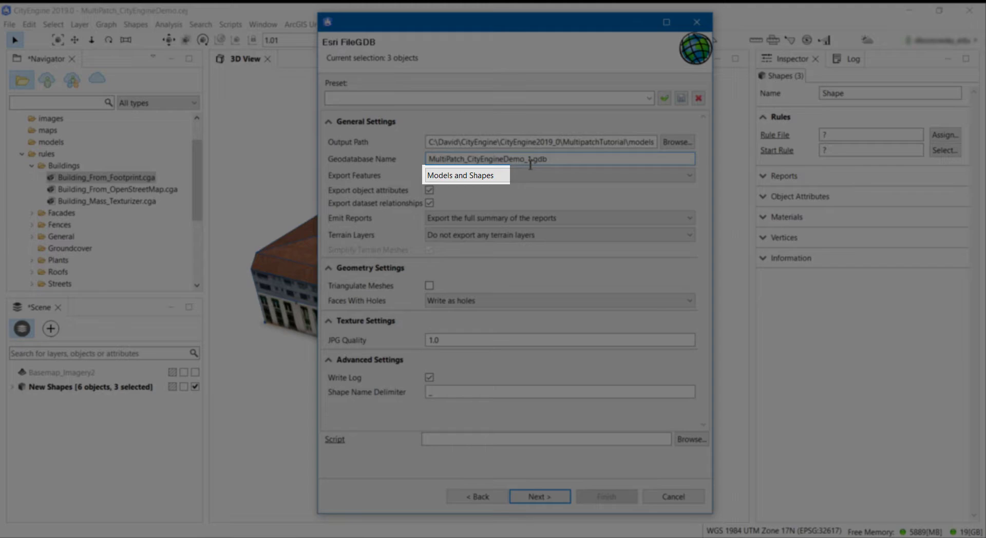
pyautogui.click(511, 179)
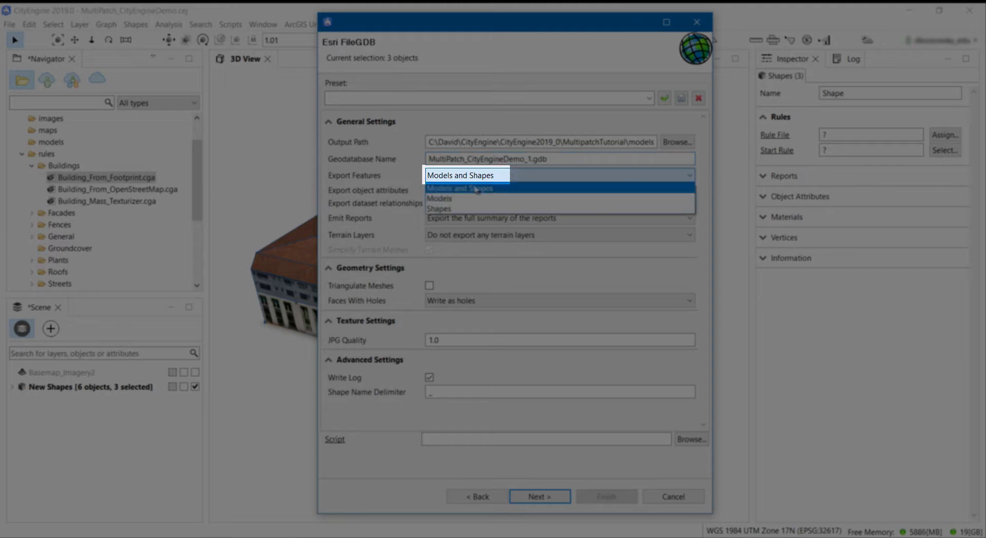
pyautogui.click(510, 190)
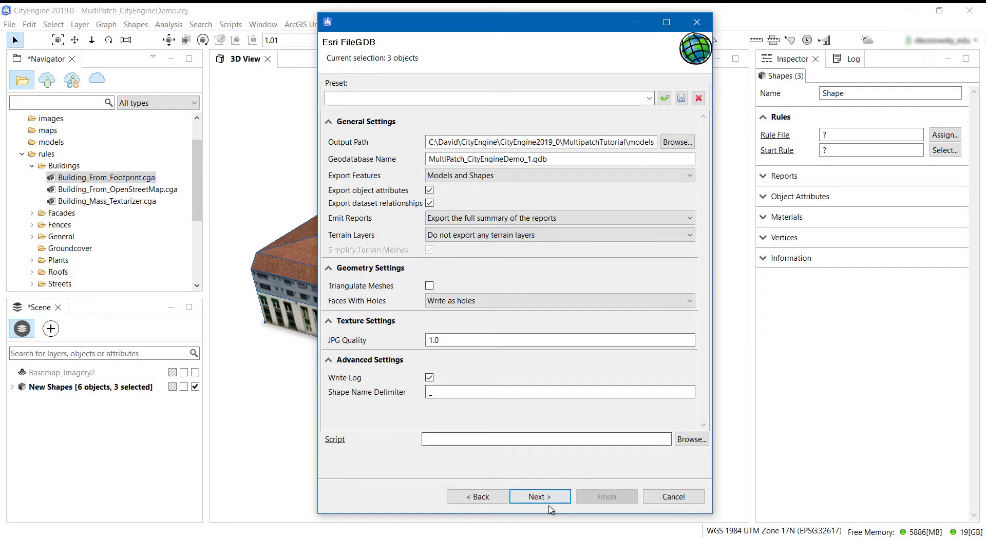
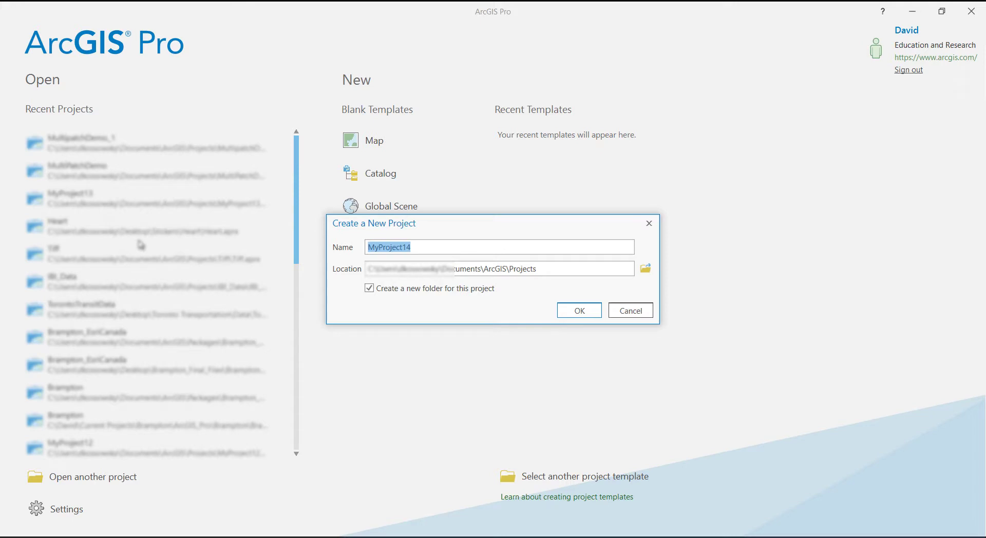
# Step: In ArcGIS Pro, create the scene project MultipatchDemo2 and turn off its WorldElevation3D/Terrain3D ground surface
pyautogui.write('MultipatchDemo2')
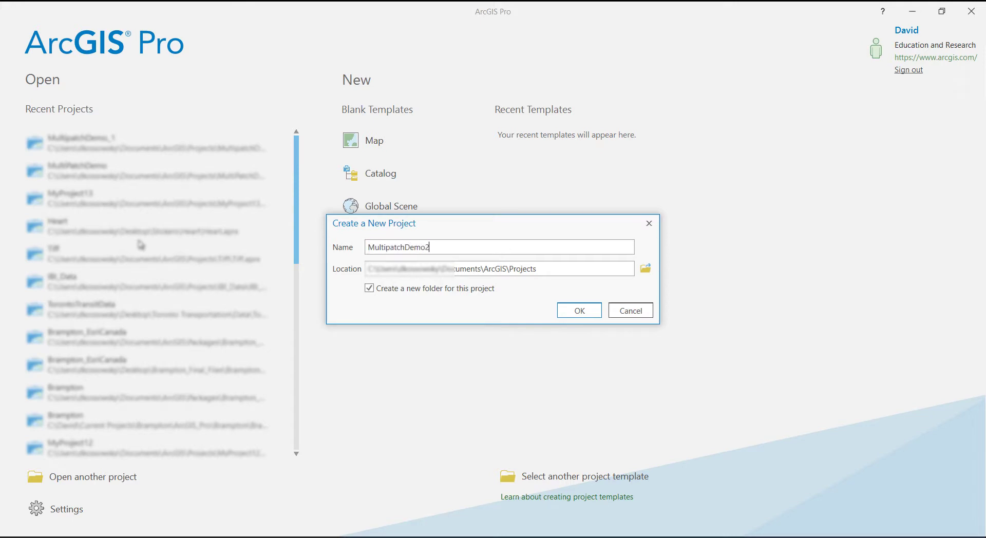
pyautogui.press('Return')
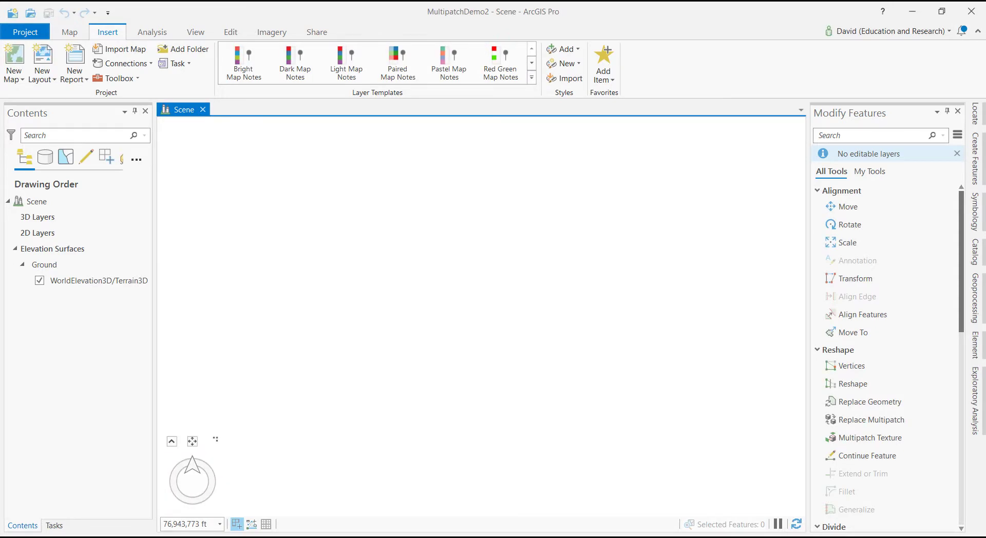
pyautogui.click(39, 280)
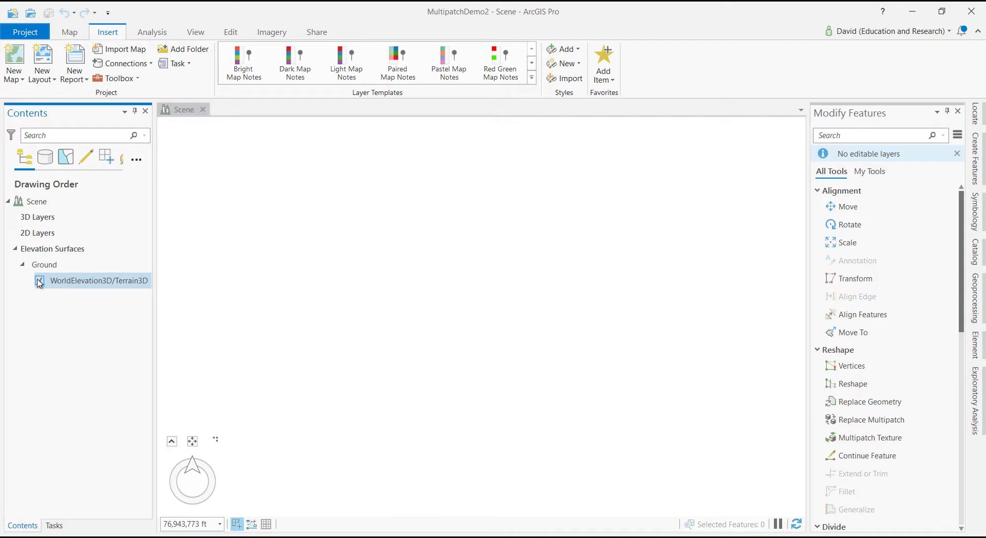
pyautogui.click(65, 33)
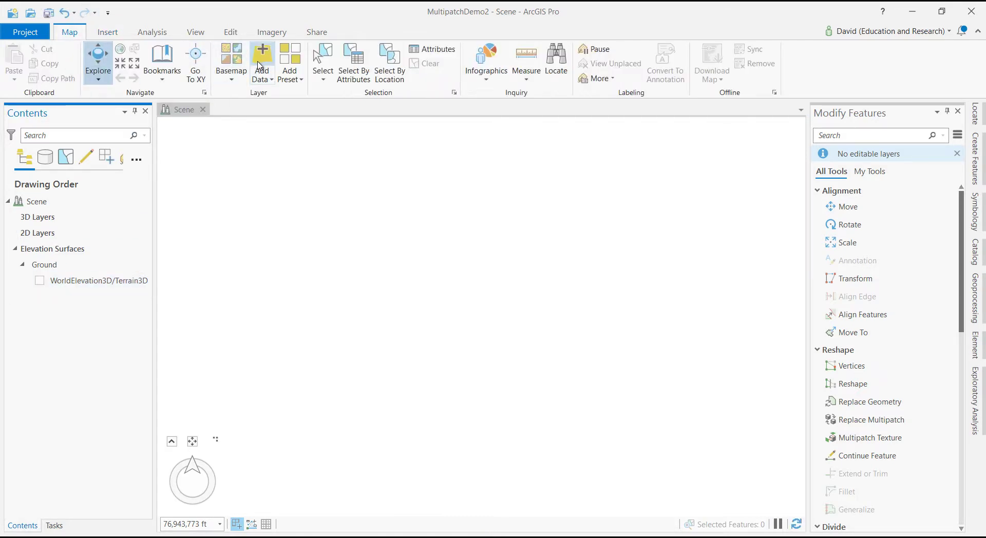
pyautogui.click(261, 56)
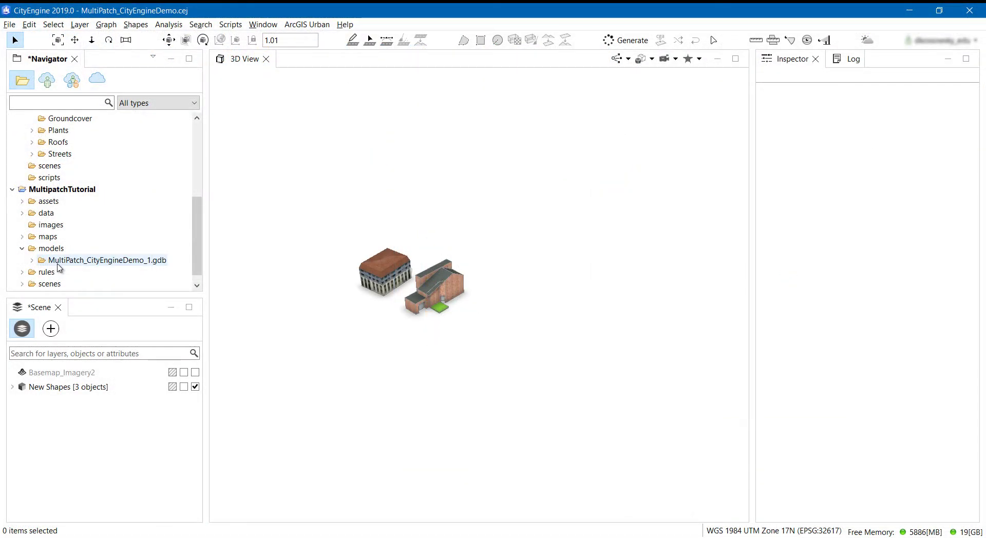
# Step: In CityEngine, copy the full location path of MultiPatch_CityEngineDemo_1.gdb from its properties
pyautogui.click(72, 263)
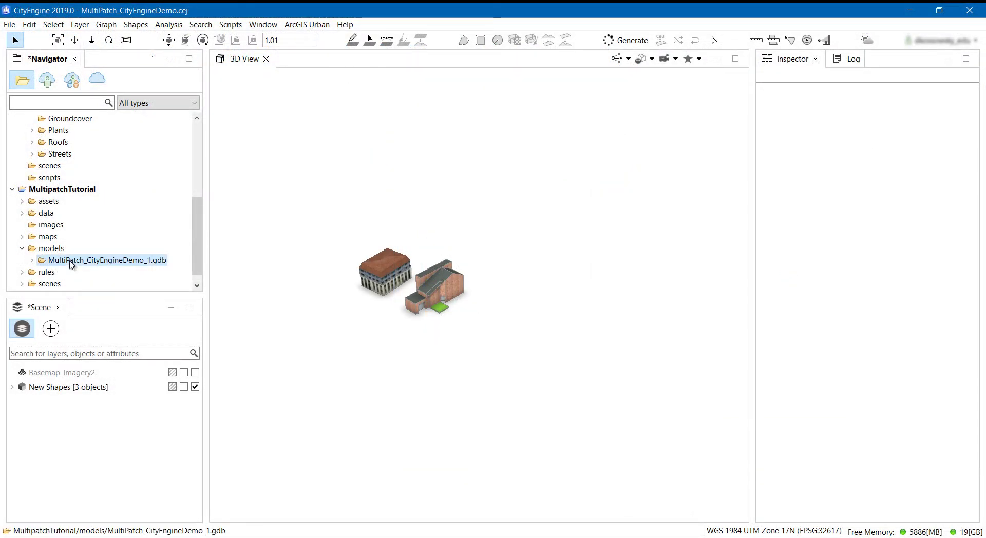
pyautogui.rightClick(72, 263)
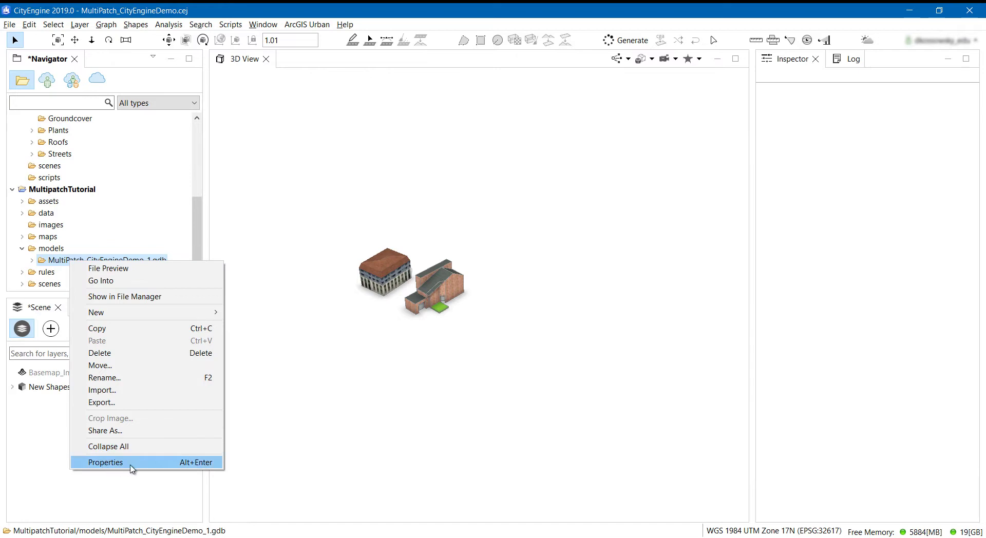
pyautogui.click(105, 462)
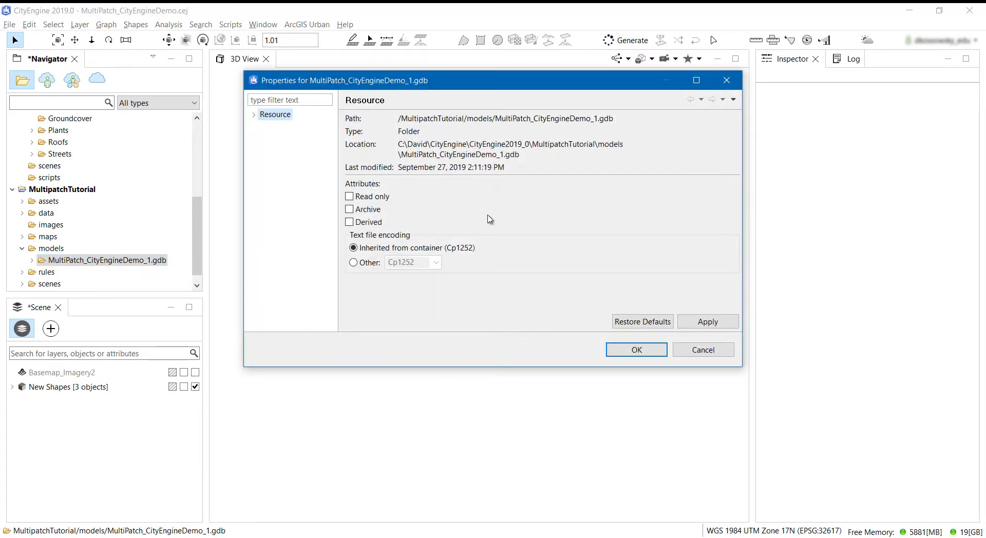
pyautogui.click(525, 155)
pyautogui.moveTo(512, 156); pyautogui.dragTo(404, 144)
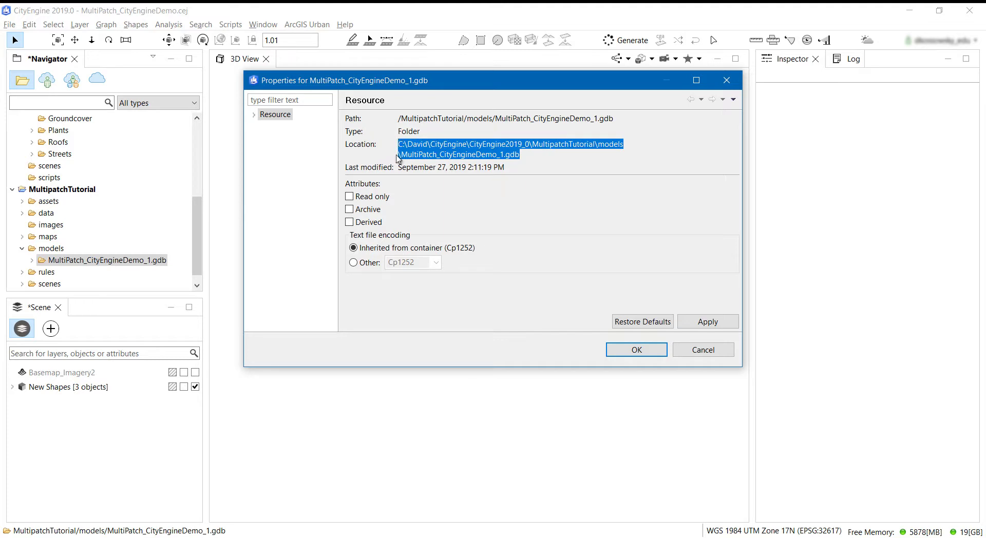
pyautogui.click(639, 349)
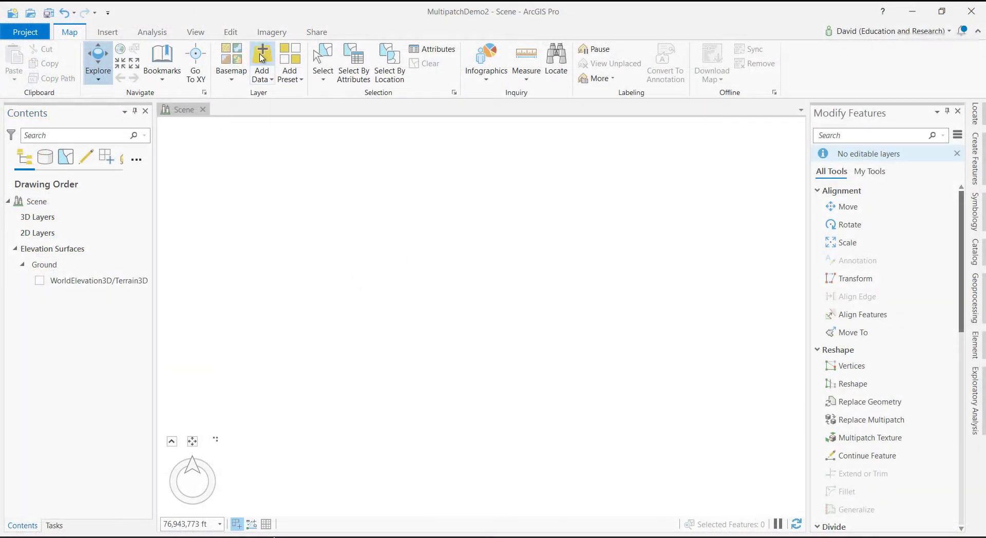
# Step: Back in ArcGIS Pro, add NewShapes and NewShapes_ProcedurallyGeneratedMultipatches to the scene from MultiPatch_CityEngineDemo_1.gdb, using the copied path
pyautogui.click(262, 59)
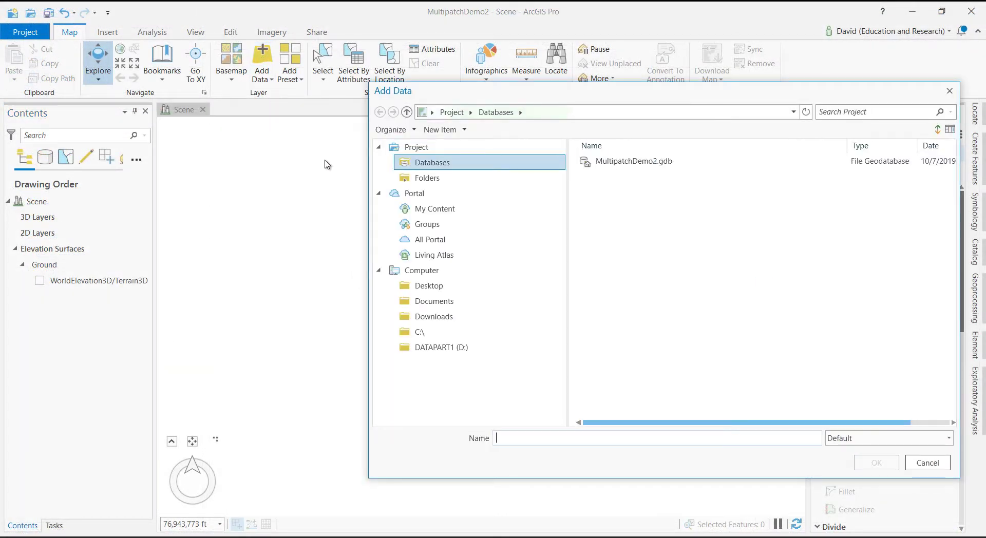
pyautogui.click(565, 112)
pyautogui.write('C:\\David\\CityEngine\\CityEngine2019_0\\MultipatchTutorial\\models\\MultiPatch_CityEngineDemo_1.gdb')
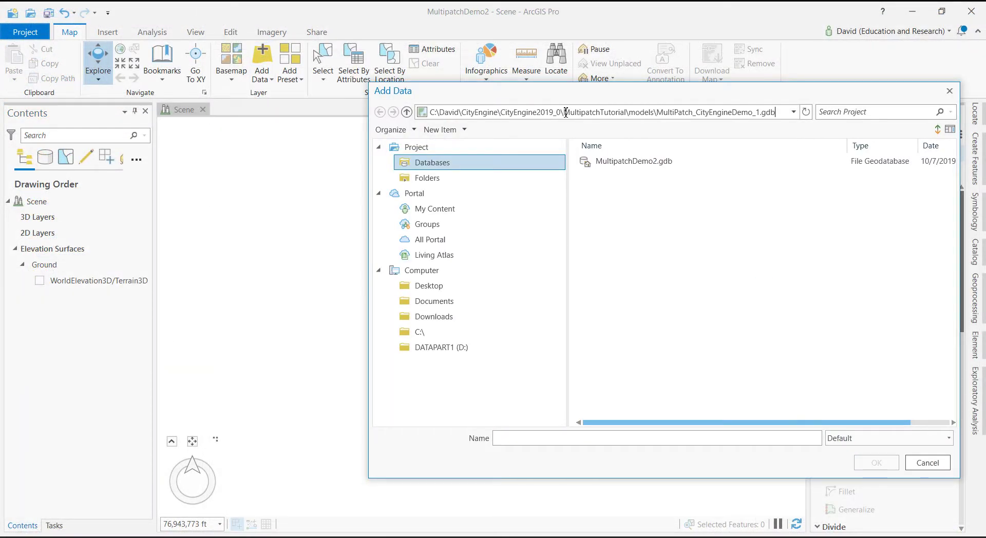
pyautogui.press('Return')
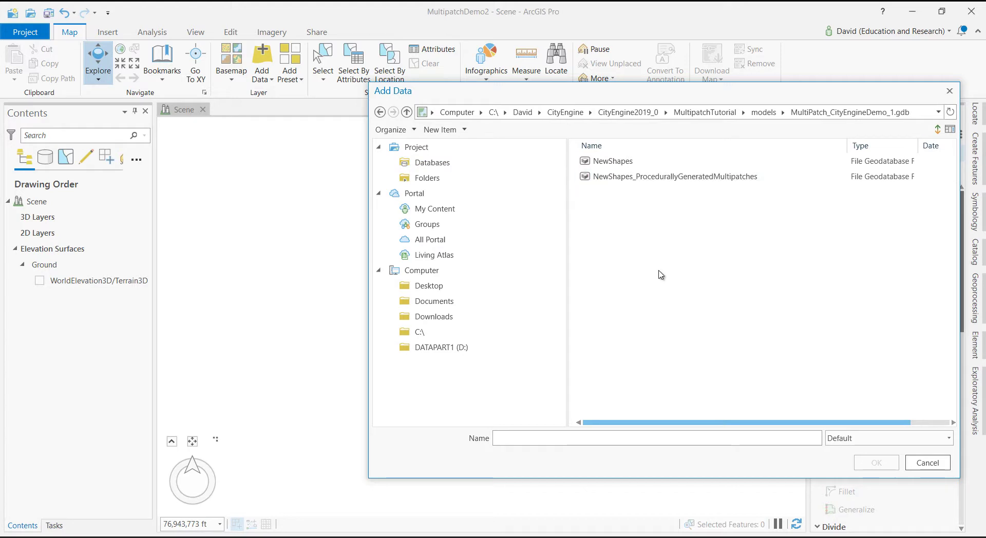
pyautogui.click(636, 177)
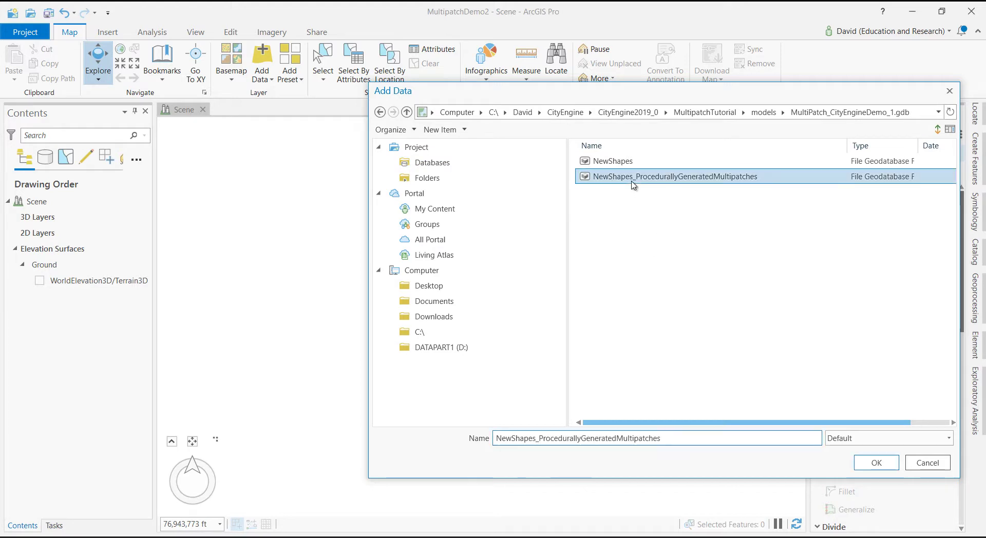
pyautogui.keyDown('ctrl'); pyautogui.click(620, 162); pyautogui.keyUp('ctrl')
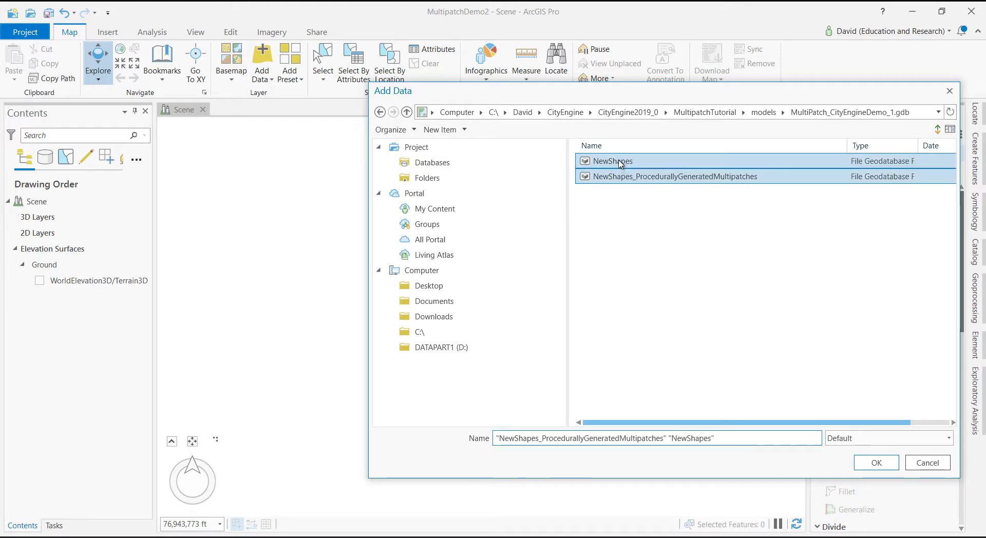
pyautogui.click(877, 463)
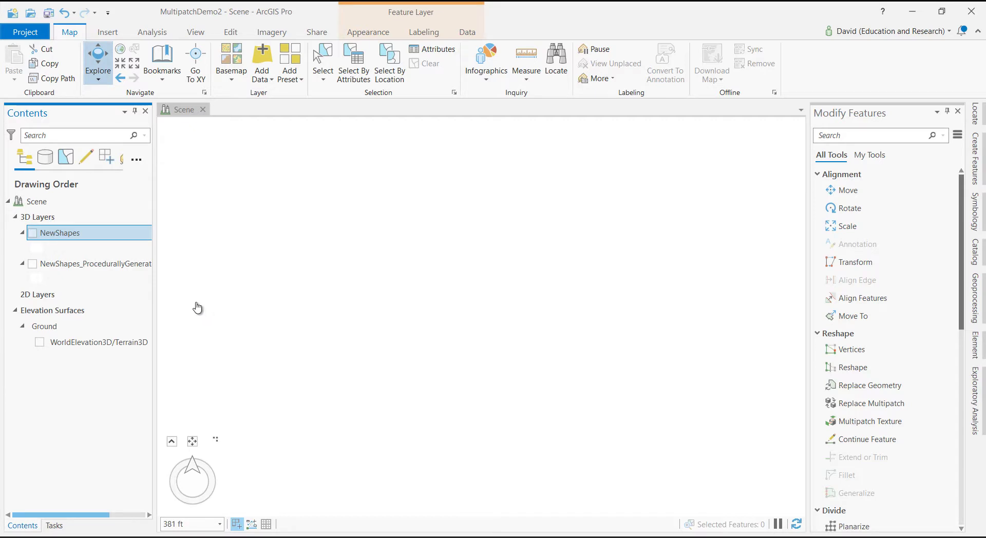
# Step: Zoom to the NewShapes layer, turn on both multipatch layers and bring the two buildings into an angled close view
pyautogui.rightClick(59, 237)
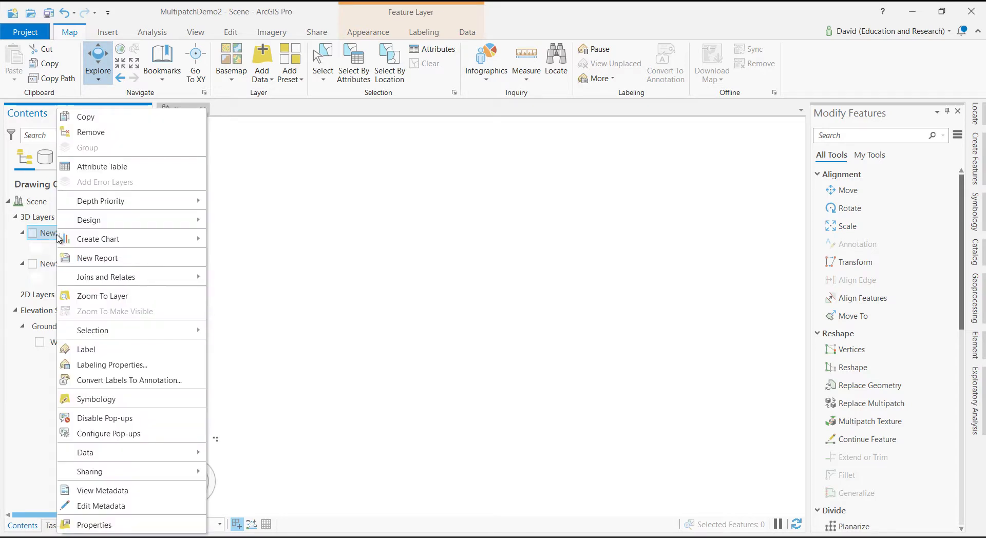
pyautogui.click(89, 299)
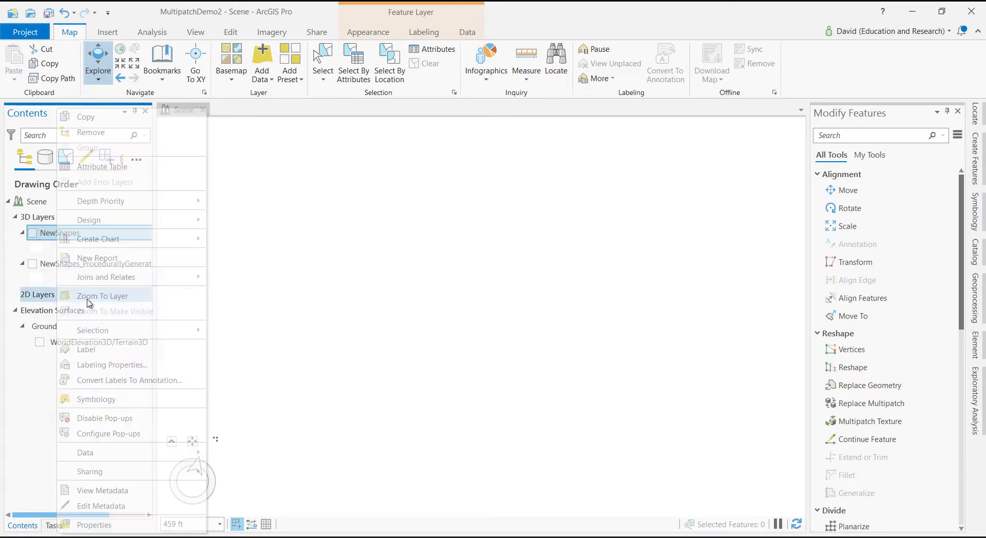
pyautogui.click(32, 265)
pyautogui.click(33, 233)
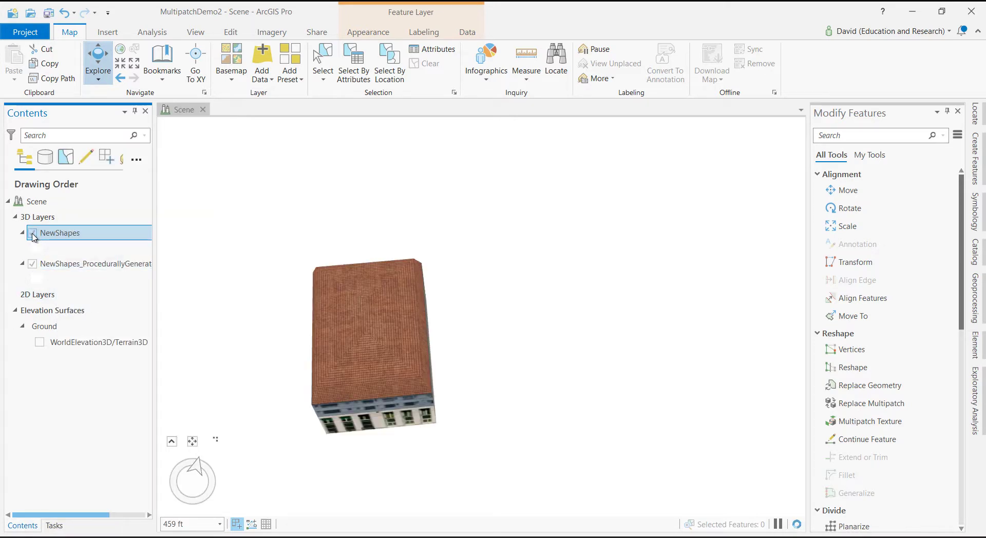
pyautogui.moveTo(524, 442)
pyautogui.mouseDown(button='middle')
pyautogui.moveTo(478, 398)
pyautogui.moveTo(459, 329)
pyautogui.mouseUp(button='middle')
pyautogui.scroll(5, 511, 385)
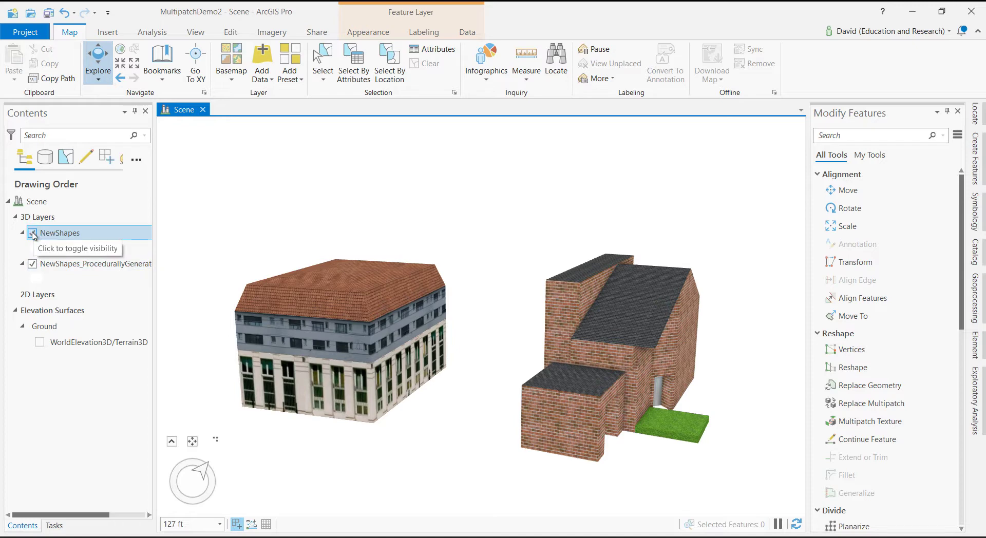
# Step: Hide and show each multipatch layer in turn to check which building it contains
pyautogui.click(33, 265)
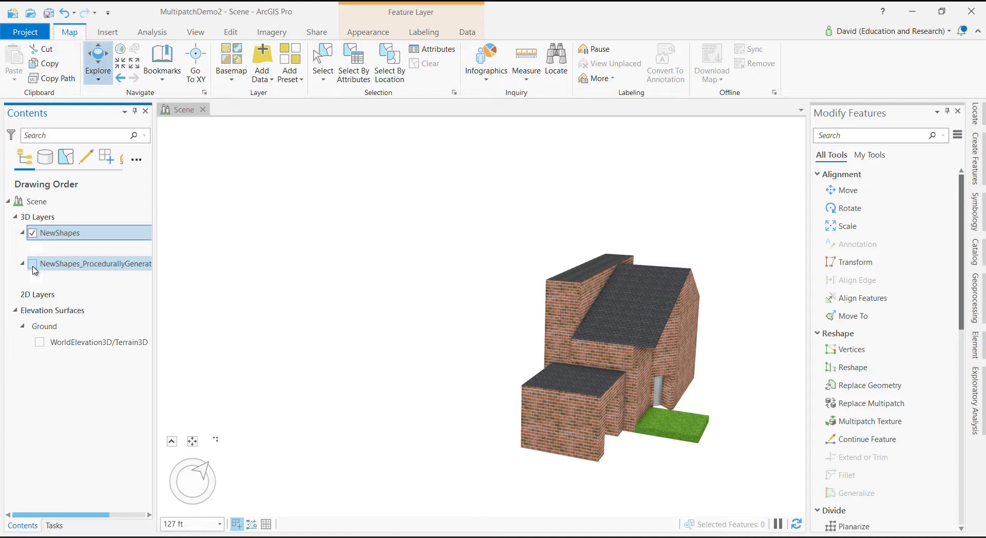
pyautogui.click(33, 265)
pyautogui.click(33, 234)
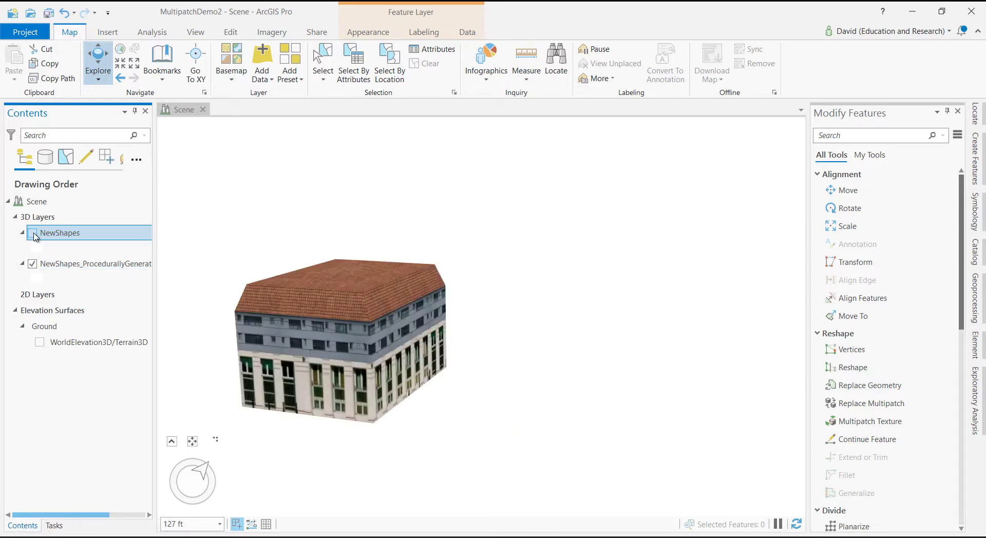
pyautogui.click(33, 235)
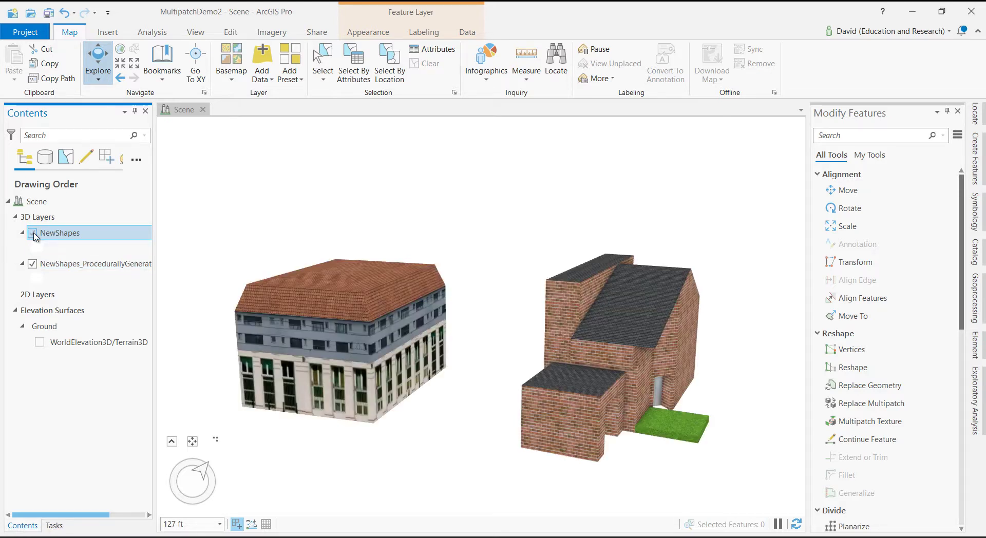
# Step: Open the attribute tables of NewShapes and NewShapes_ProcedurallyGeneratedMultipatches to examine their records
pyautogui.rightClick(61, 240)
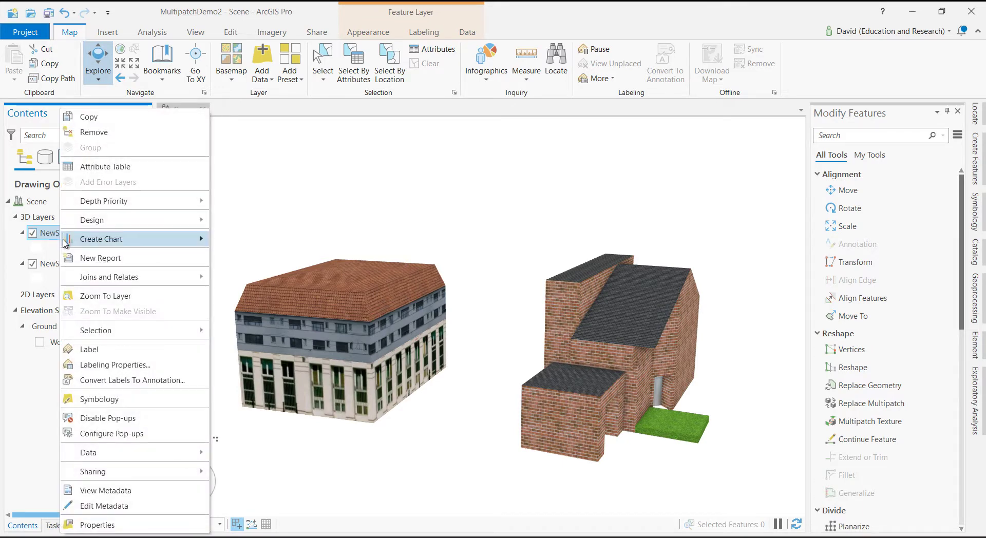
pyautogui.click(98, 169)
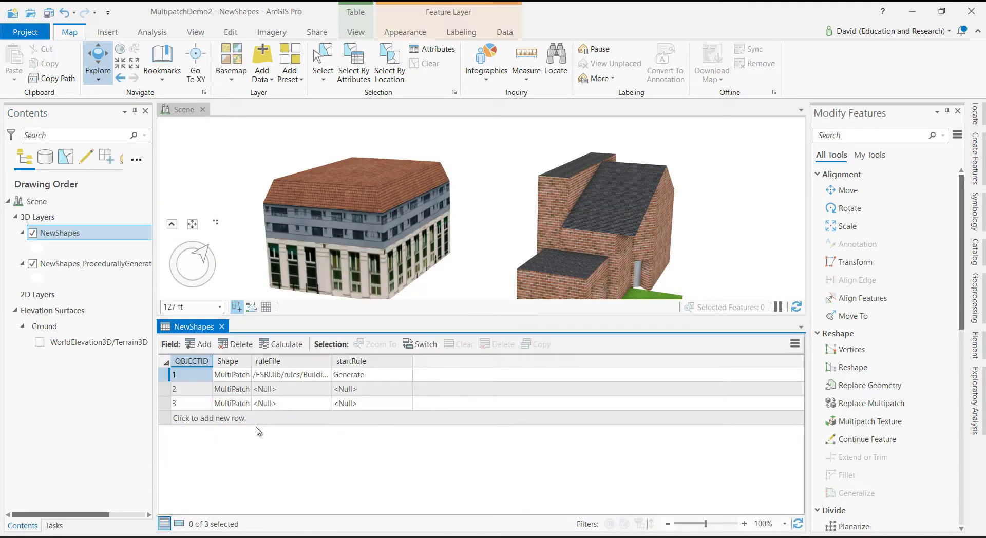
pyautogui.rightClick(116, 267)
pyautogui.click(174, 169)
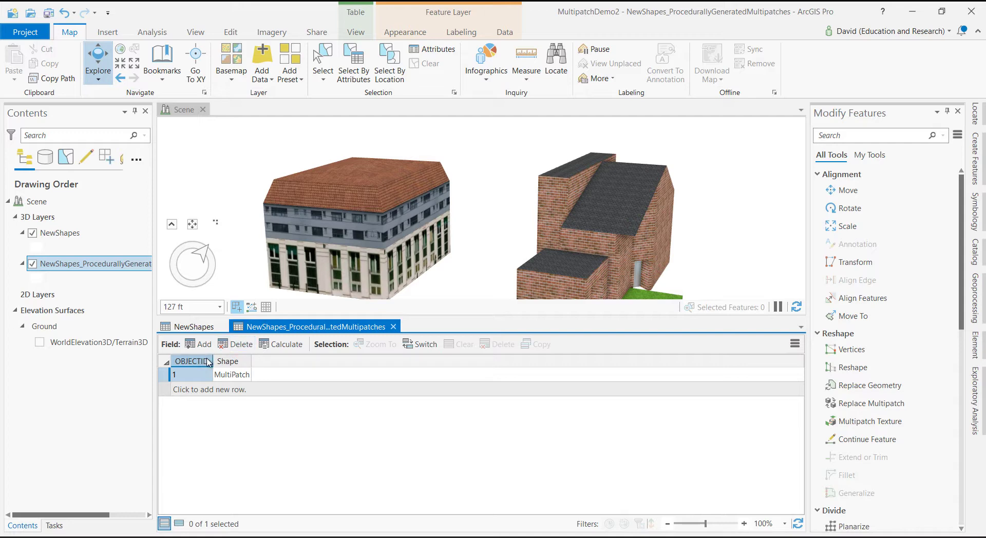
# Step: Close both attribute tables and select the tiled-roof building for editing with the Vertices tool
pyautogui.click(222, 326)
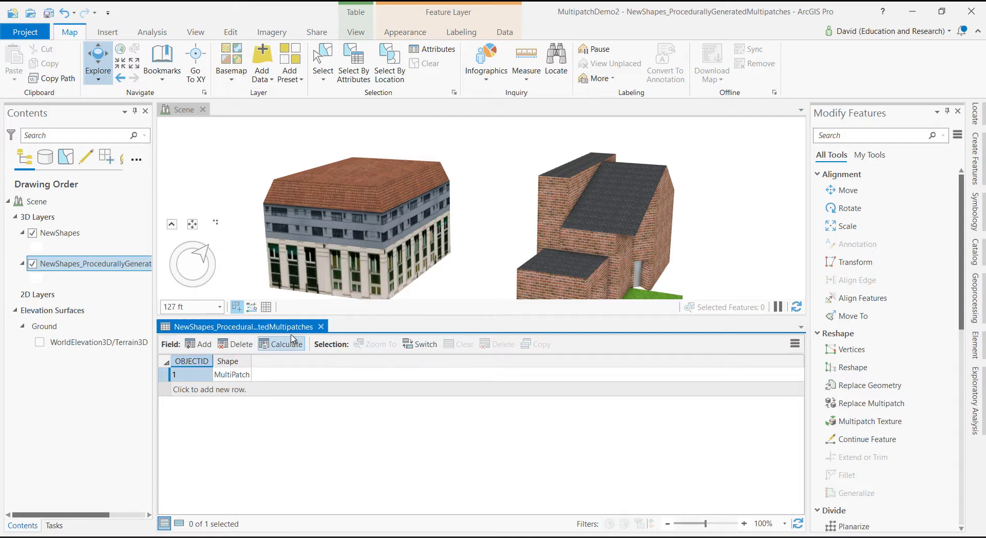
pyautogui.click(320, 327)
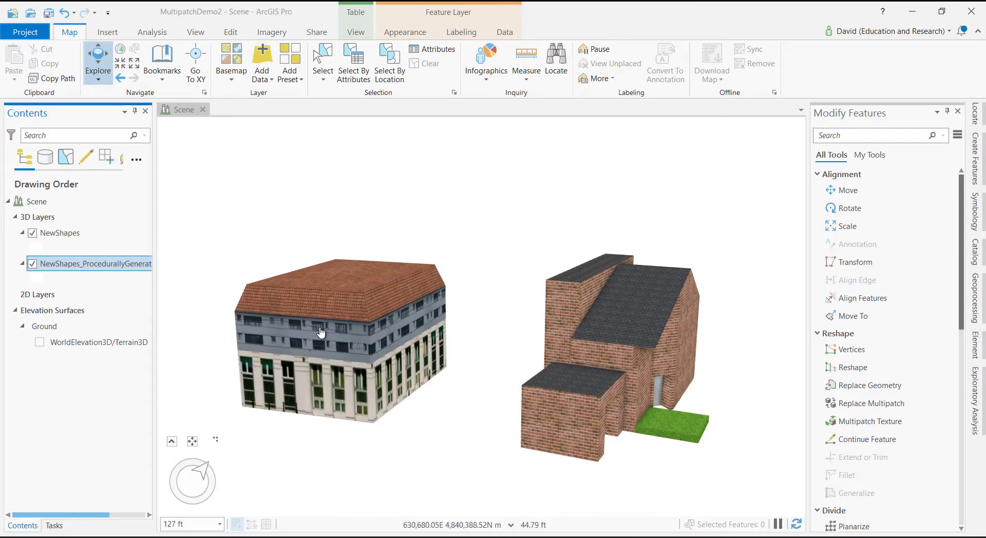
pyautogui.click(231, 36)
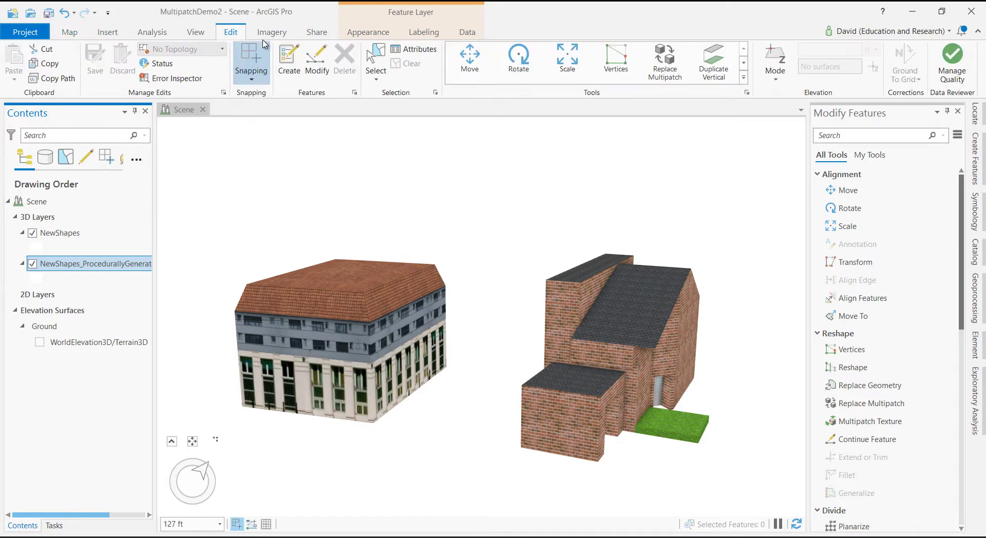
pyautogui.click(617, 62)
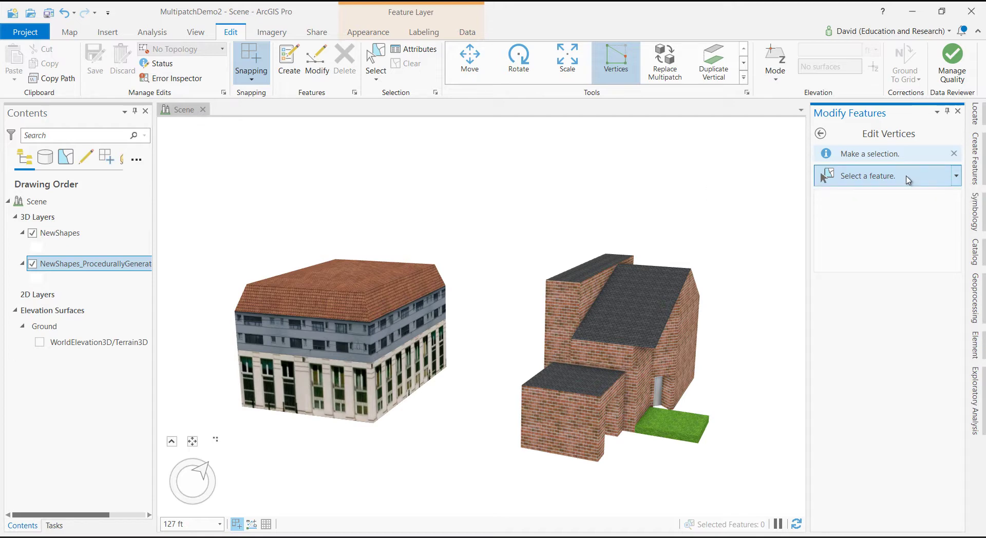
pyautogui.click(338, 339)
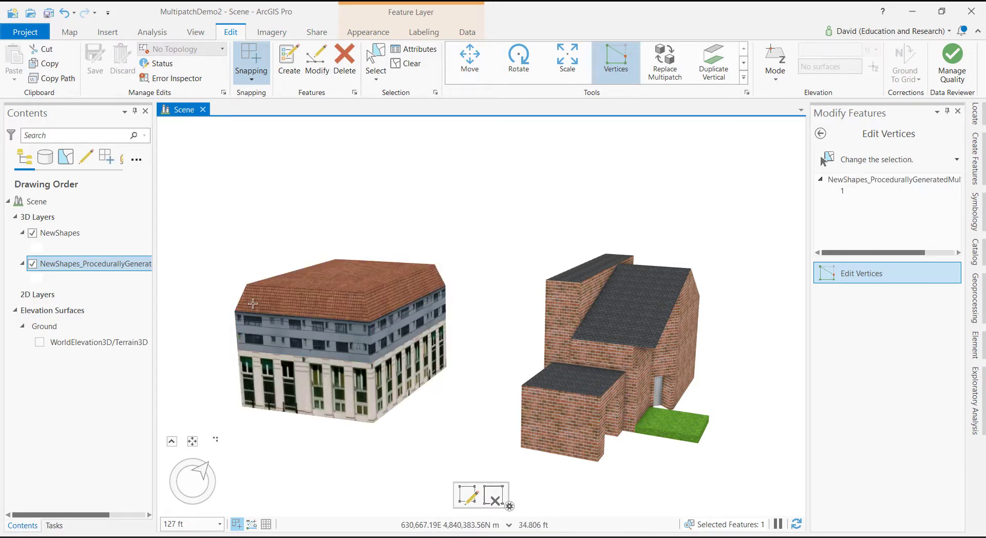
# Step: Try pulling the sloped side face of the tiled roof outward, and undo the move
pyautogui.scroll(3, 220, 287)
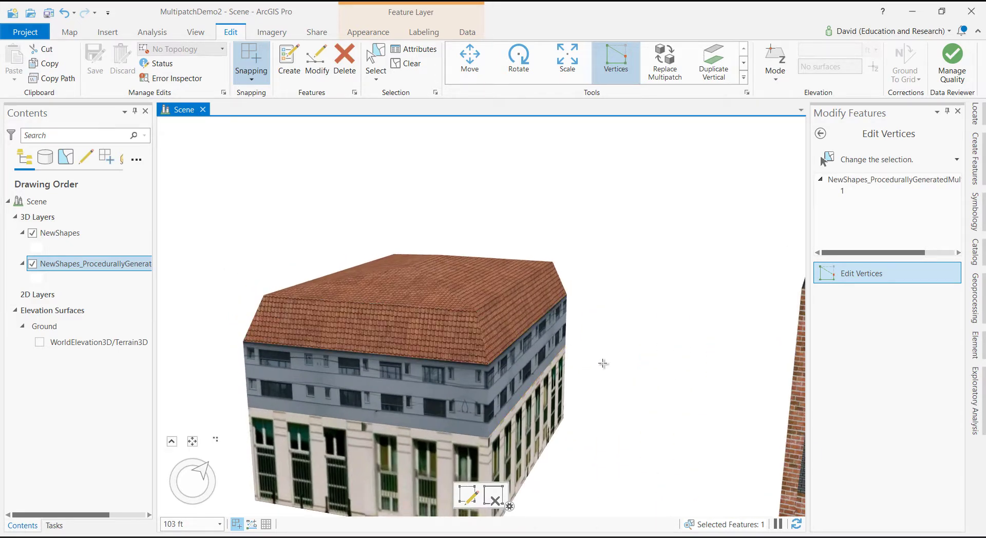
pyautogui.moveTo(603, 362); pyautogui.dragTo(588, 370, button='middle')
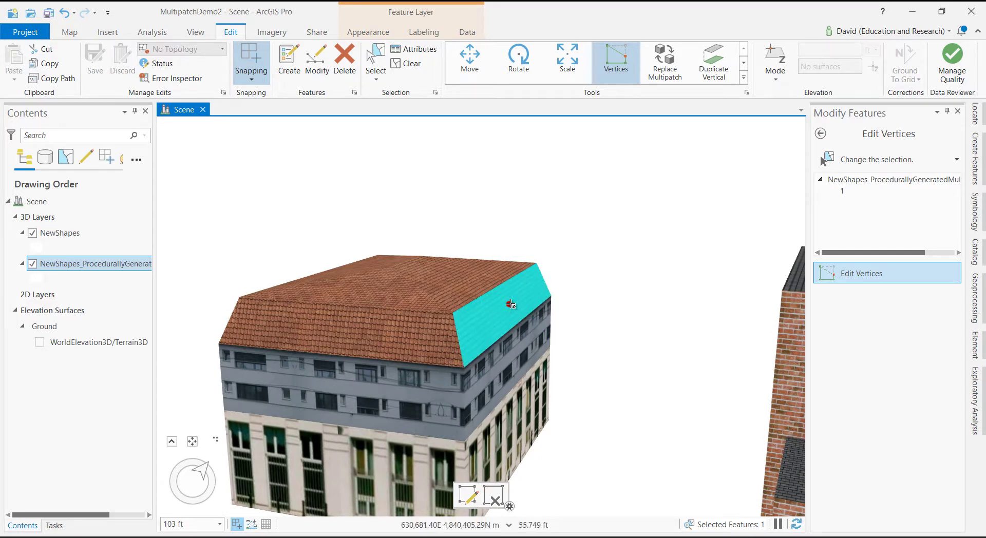
pyautogui.moveTo(510, 305); pyautogui.dragTo(609, 289)
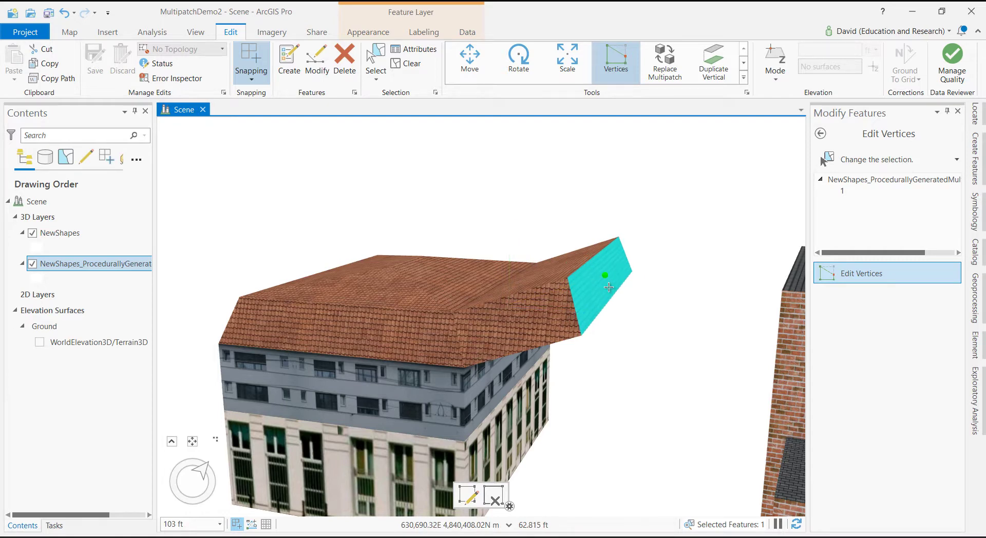
pyautogui.hotkey('ctrl', 'z')
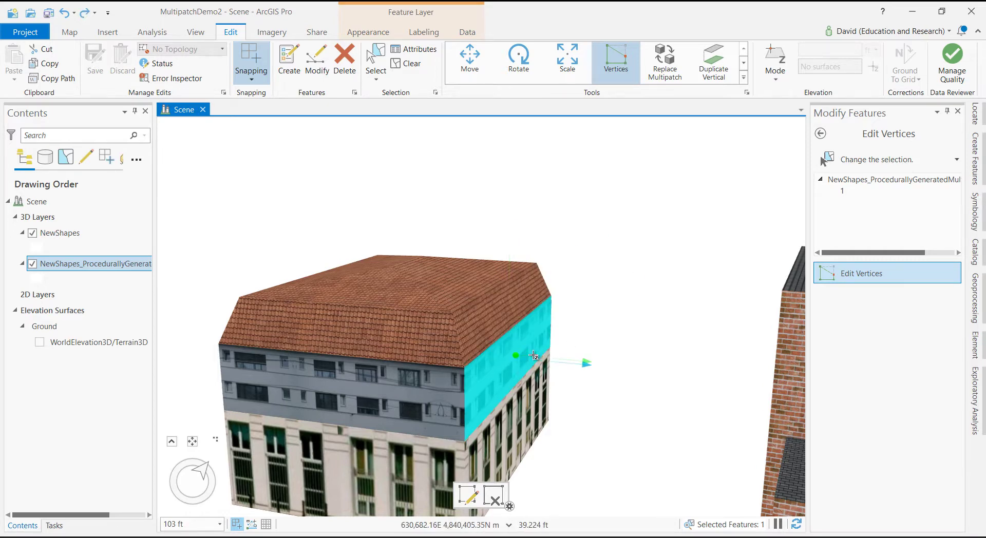
# Step: Extrude the side face of the upper floors outward and the front face of the lower floors forward
pyautogui.moveTo(533, 356); pyautogui.dragTo(628, 469)
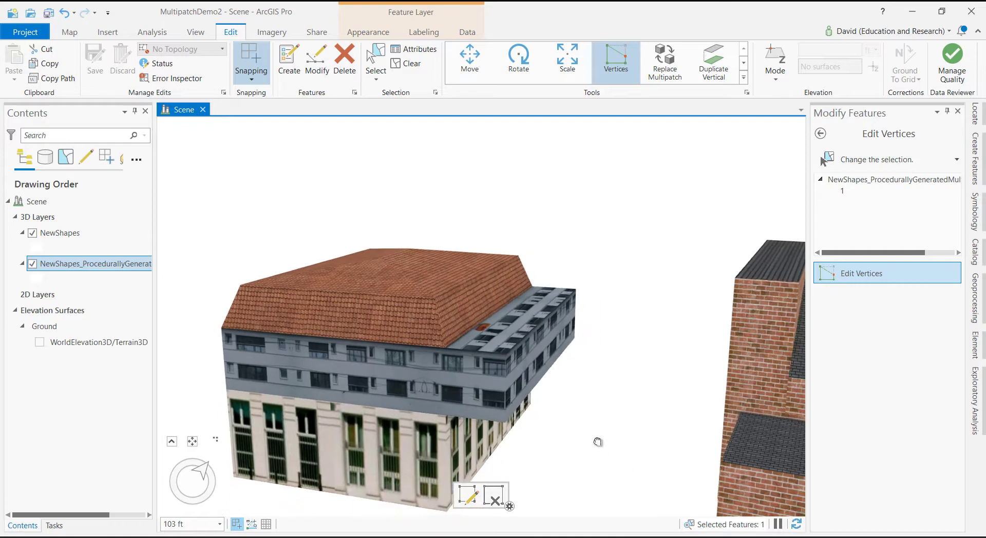
pyautogui.moveTo(598, 441); pyautogui.dragTo(538, 443, button='middle')
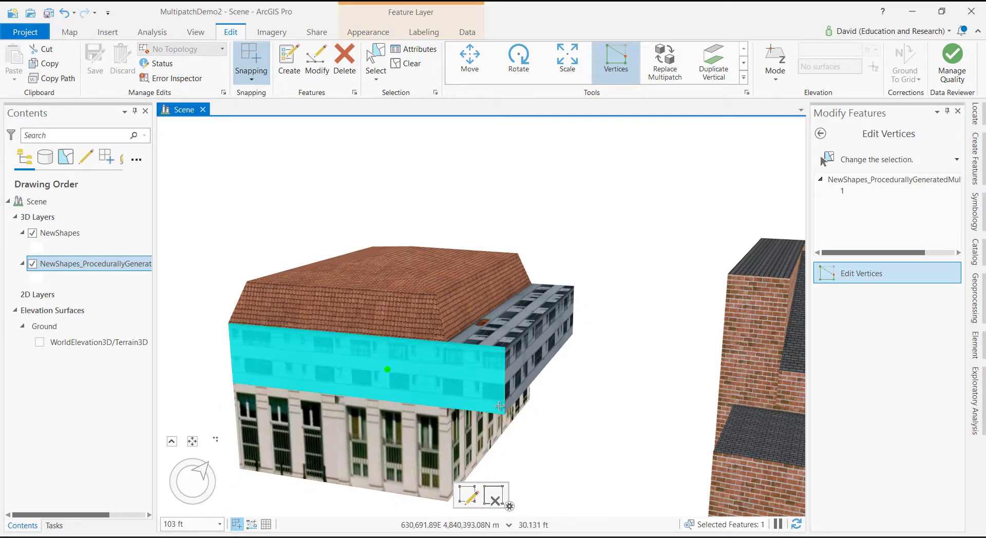
pyautogui.moveTo(339, 442); pyautogui.dragTo(308, 482)
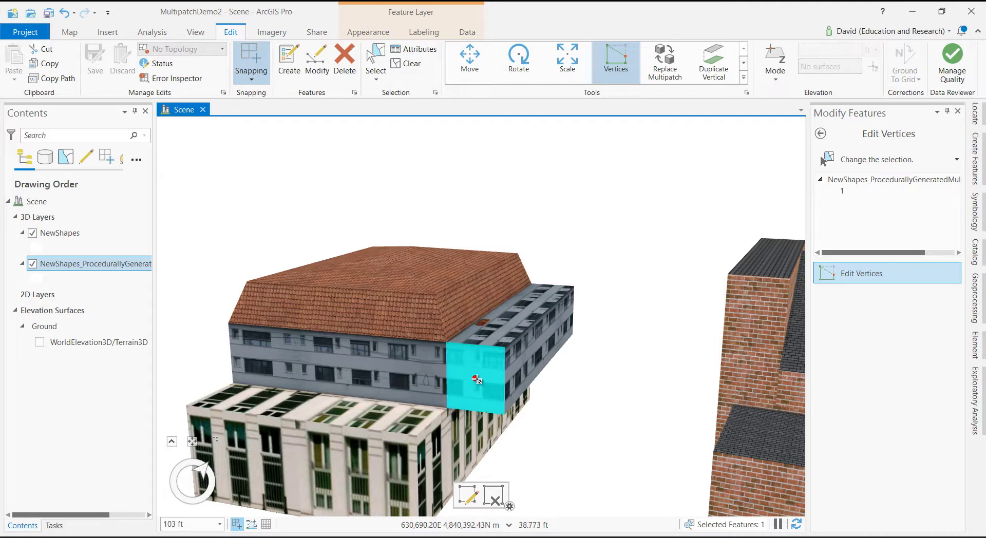
# Step: Extrude the overhang's narrow end face forward and raise a tower from the front part of its top
pyautogui.moveTo(472, 385); pyautogui.dragTo(433, 424)
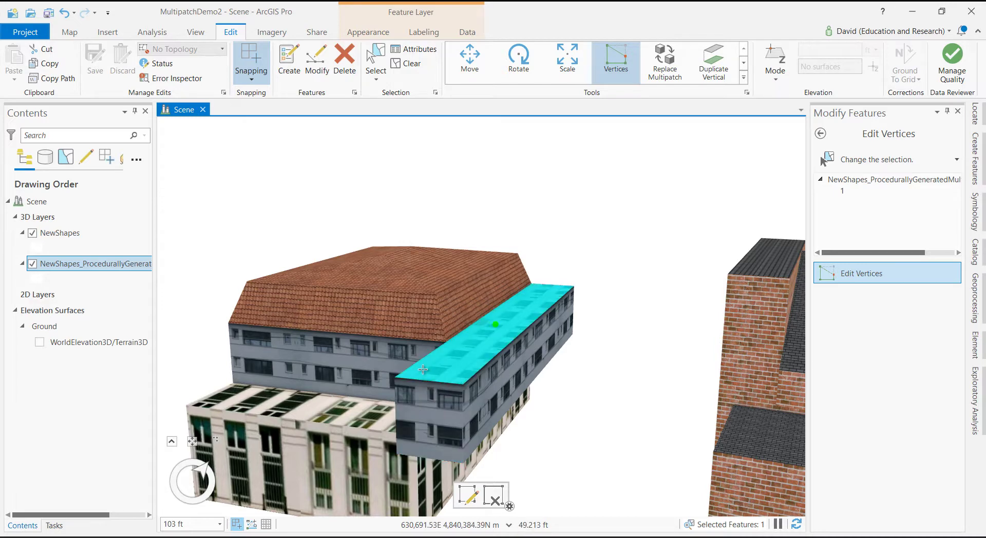
pyautogui.moveTo(417, 373); pyautogui.dragTo(431, 224)
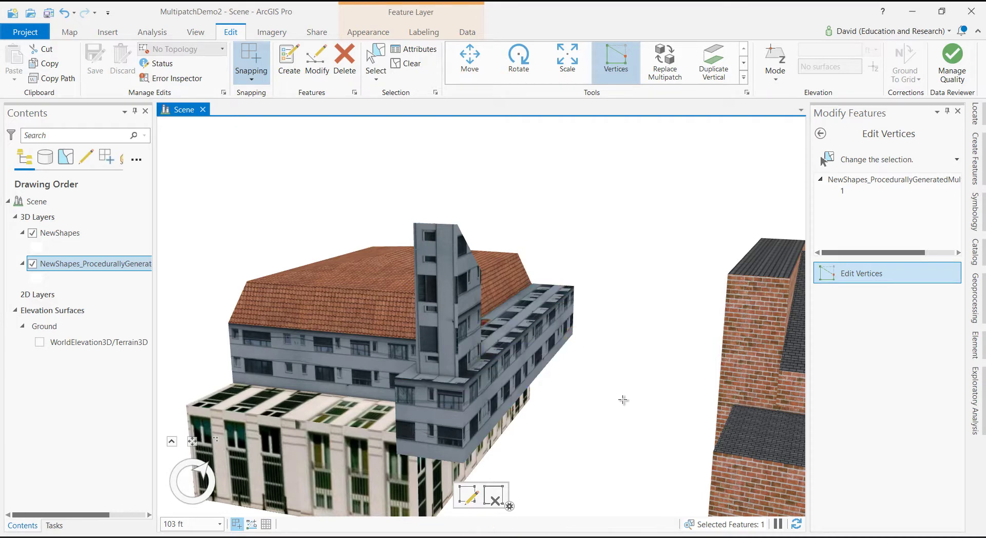
# Step: Sketch a rectangle on the grass patch beside the brick house and extrude it upward into a low block
pyautogui.moveTo(623, 400); pyautogui.dragTo(452, 387, button='middle')
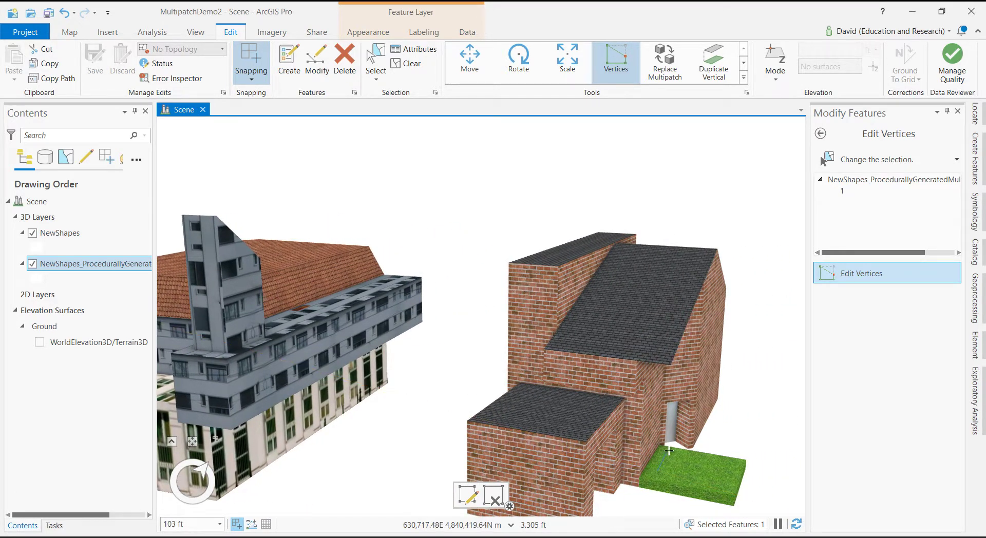
pyautogui.click(729, 464)
pyautogui.click(721, 487)
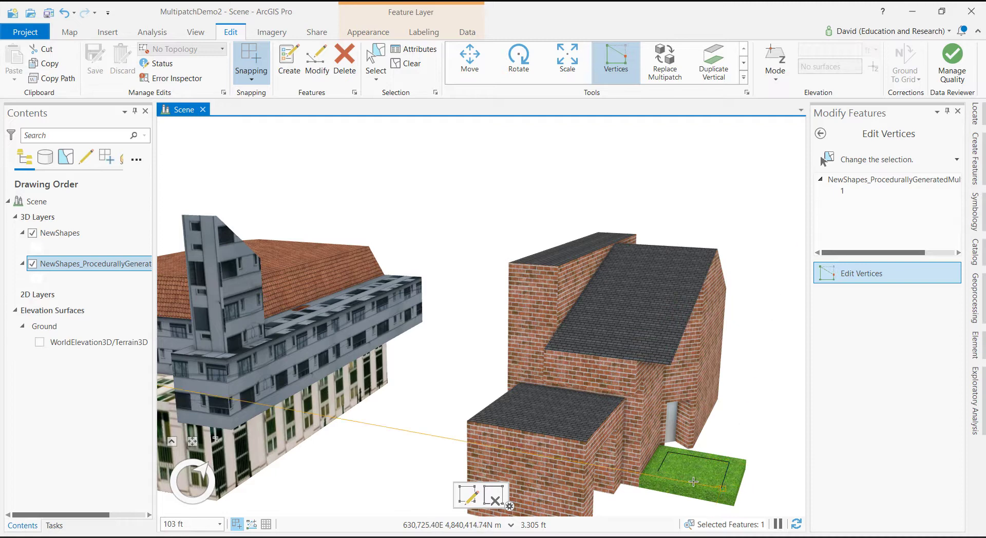
pyautogui.doubleClick(658, 478)
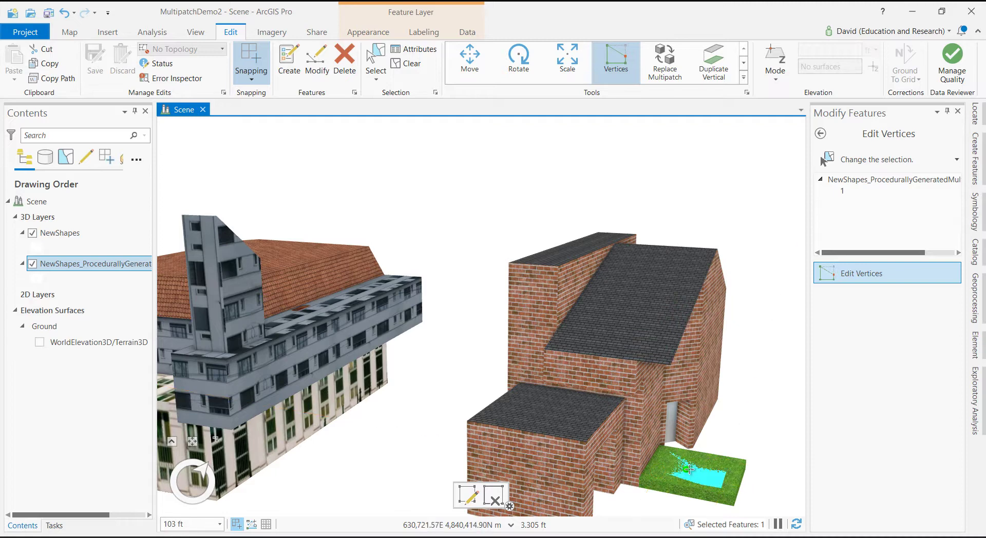
pyautogui.moveTo(689, 469); pyautogui.dragTo(670, 415)
pyautogui.moveTo(757, 396); pyautogui.dragTo(625, 358, button='middle')
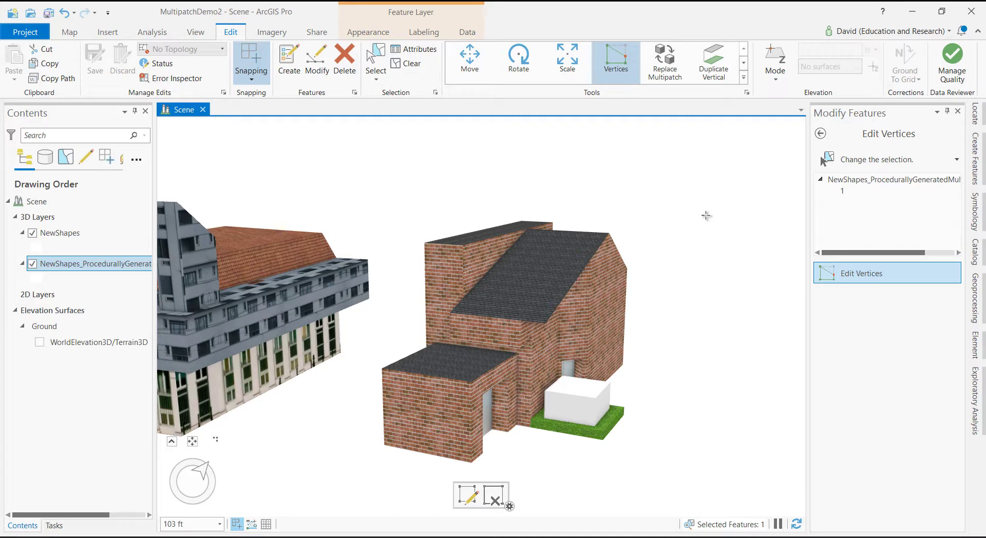
# Step: Load GlassTexture.jpg with the Multipatch Texture tool and apply it to the faces of the white block on the grass
pyautogui.click(743, 78)
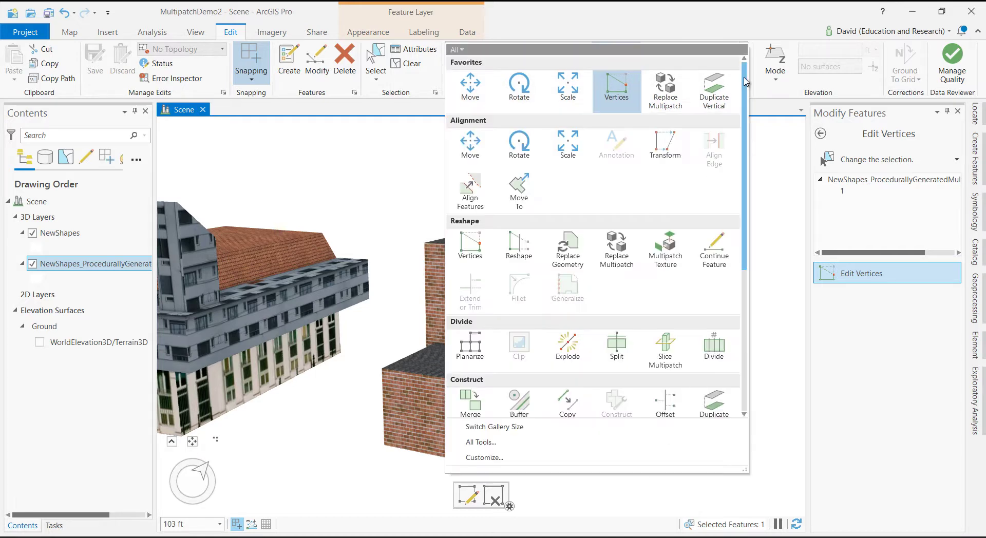
pyautogui.click(666, 270)
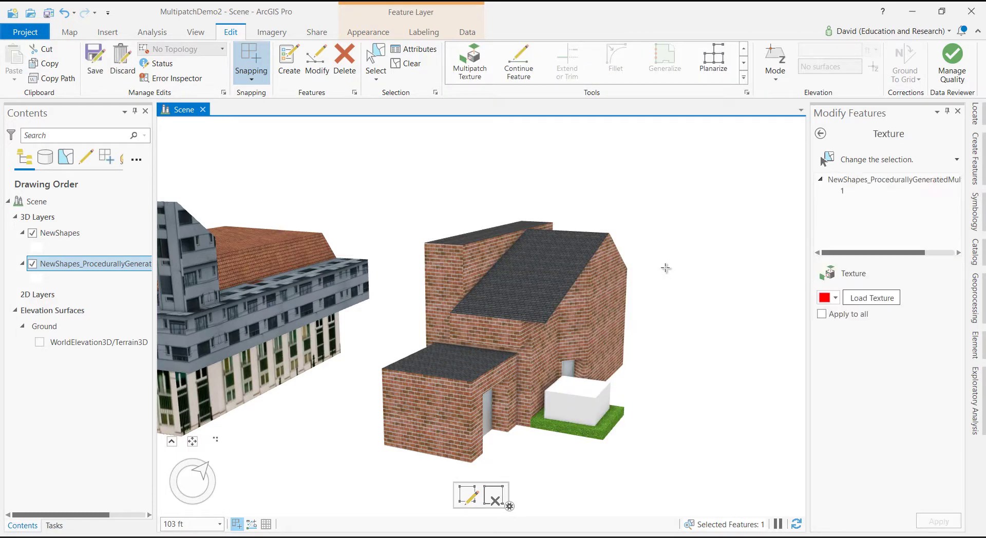
pyautogui.click(894, 300)
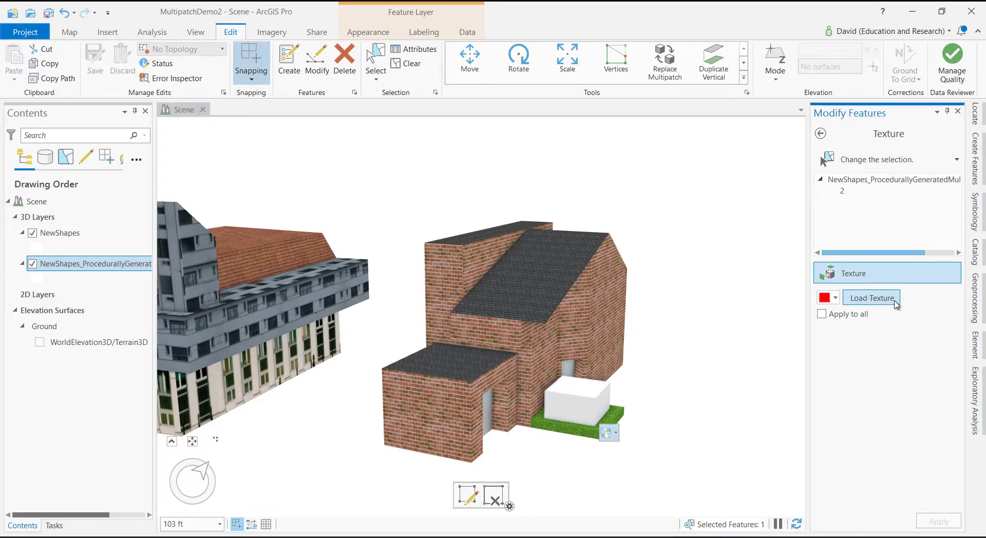
pyautogui.click(437, 245)
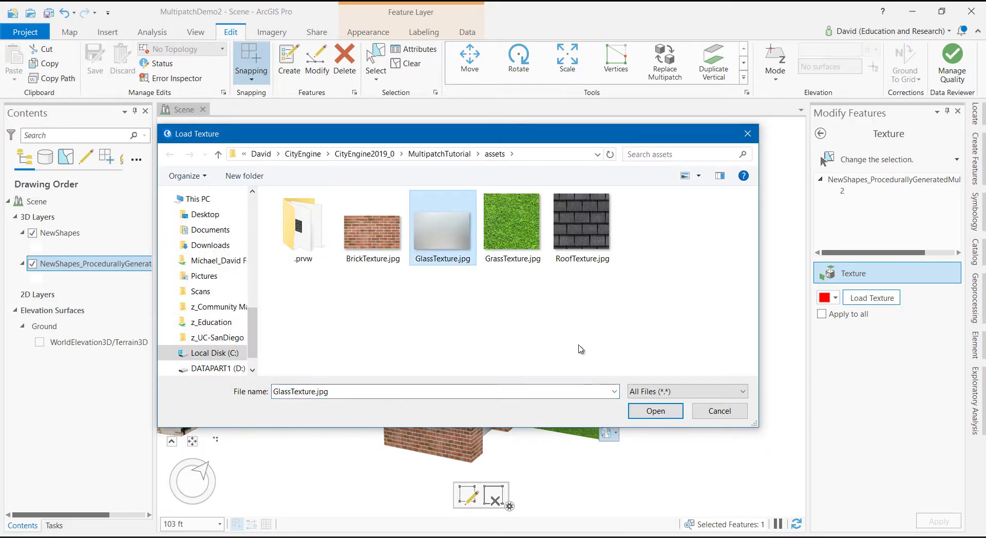
pyautogui.click(669, 418)
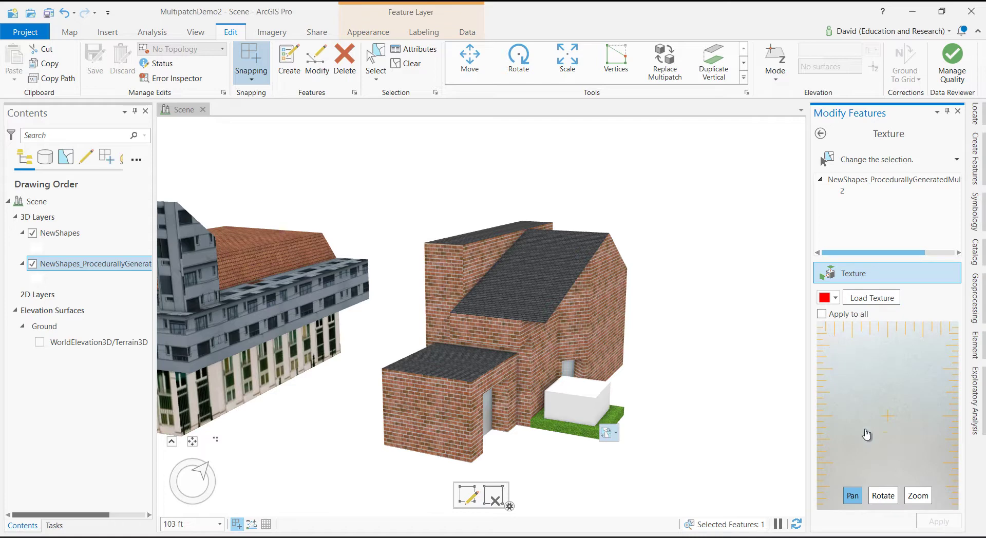
pyautogui.moveTo(886, 475)
pyautogui.mouseDown()
pyautogui.moveTo(874, 442)
pyautogui.moveTo(863, 451)
pyautogui.moveTo(881, 489)
pyautogui.mouseUp()
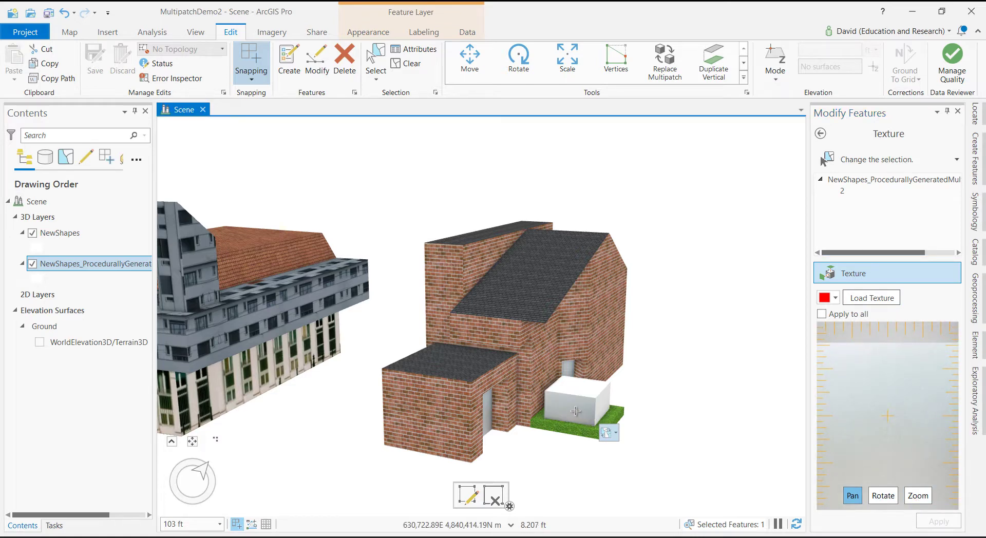
pyautogui.click(583, 386)
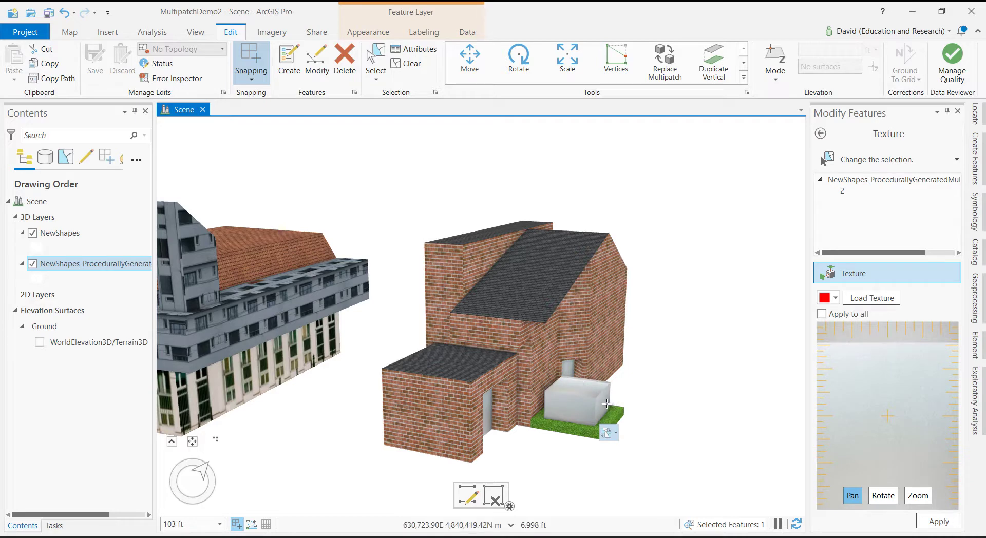
# Step: For the tiled-roof building, load BrickTexture.jpg and apply it to the faces of the new tower
pyautogui.moveTo(415, 397); pyautogui.dragTo(515, 402)
pyautogui.click(867, 299)
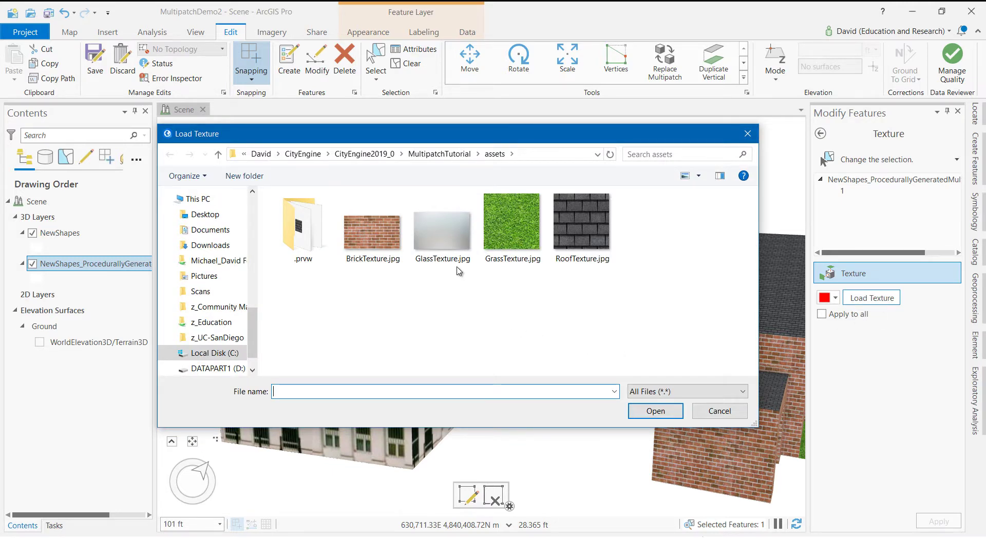
pyautogui.click(372, 231)
pyautogui.click(656, 411)
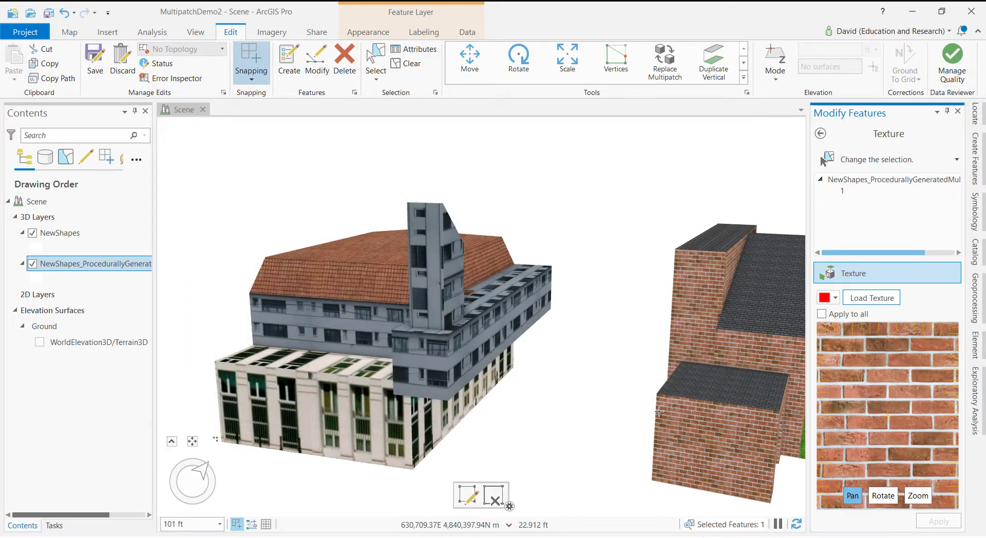
pyautogui.click(426, 267)
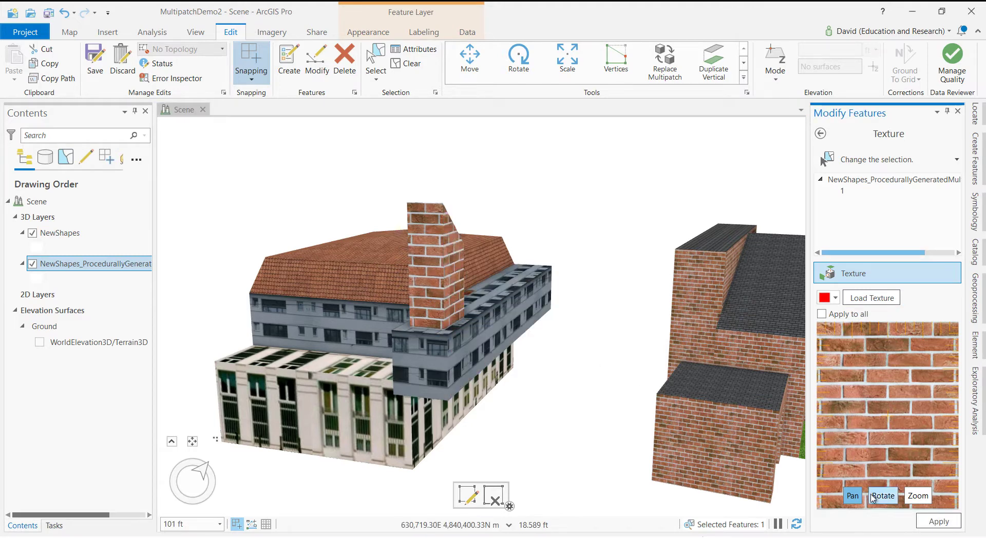
# Step: Rescale the brick texture to smaller bricks and cover the tower and the overhang's end, top and side faces with it
pyautogui.click(918, 496)
pyautogui.moveTo(918, 454); pyautogui.dragTo(914, 307)
pyautogui.click(434, 359)
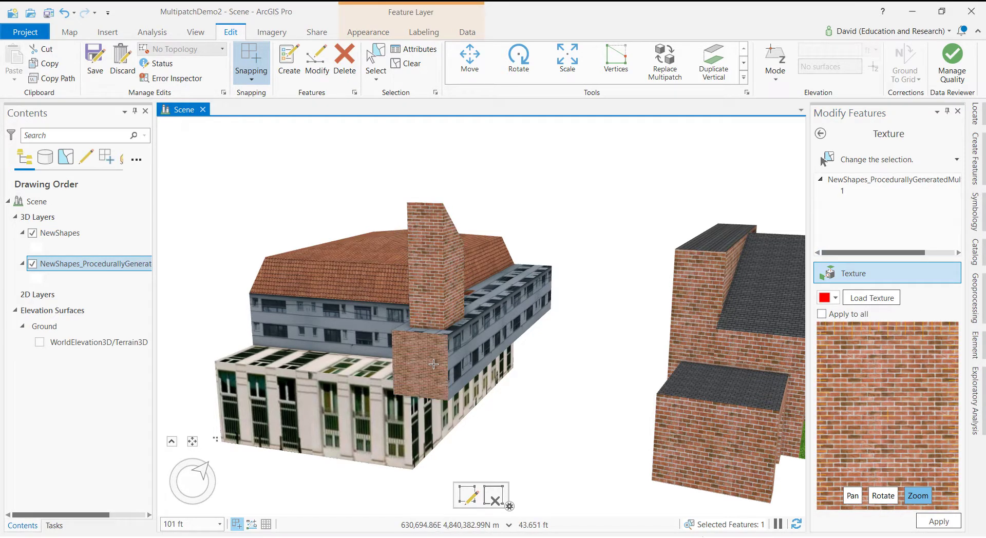
pyautogui.click(484, 301)
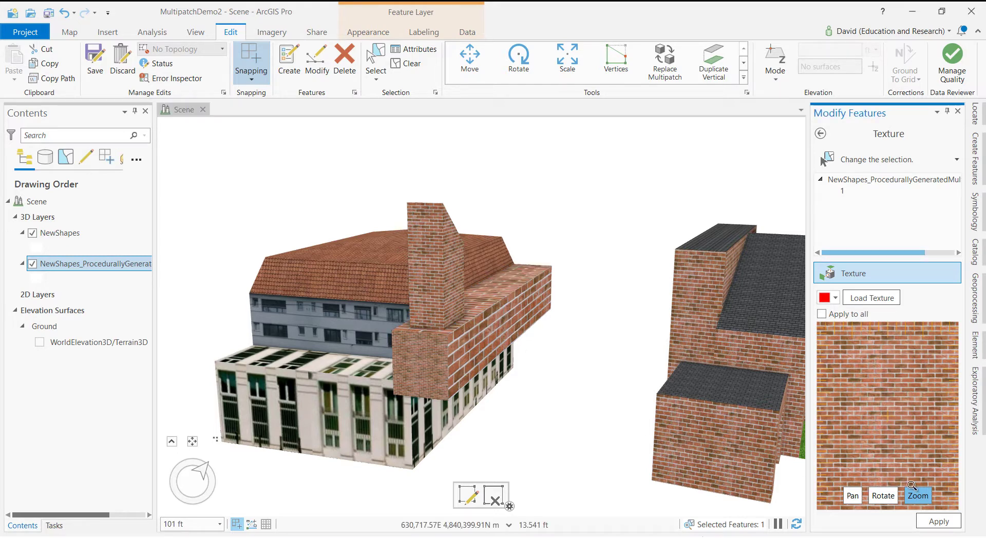
pyautogui.click(894, 429)
pyautogui.scroll(-3, 895, 429)
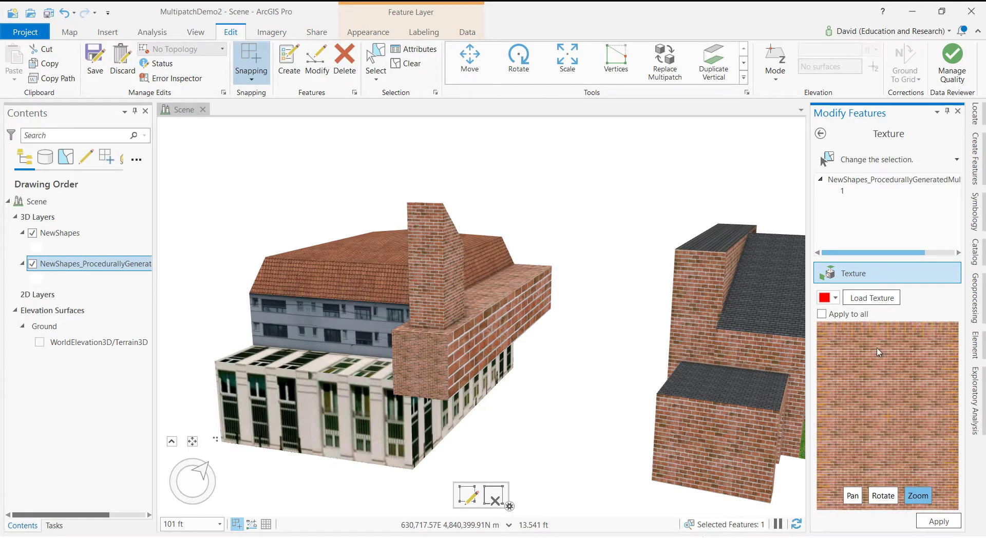
pyautogui.click(493, 338)
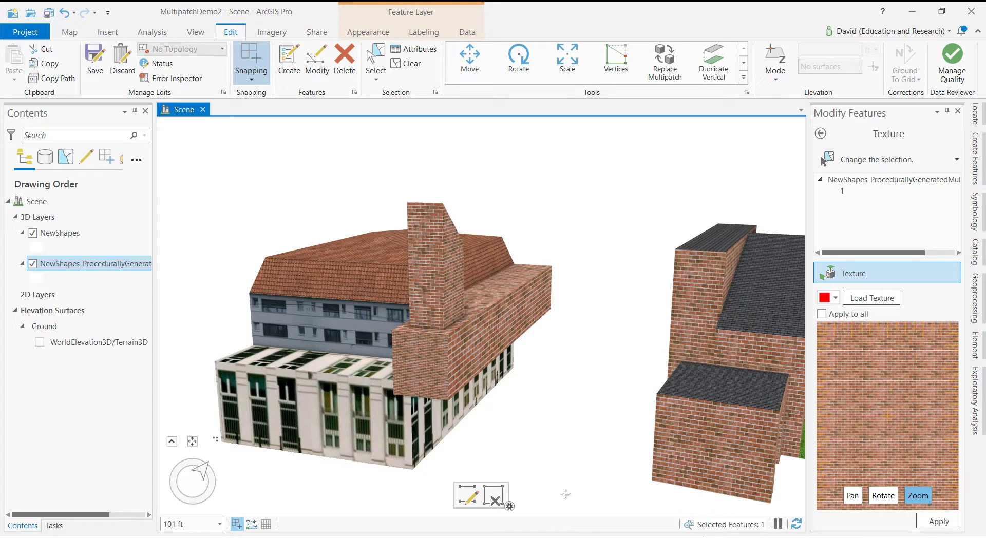
# Step: Apply the brick textures to the building and save all edits
pyautogui.click(945, 522)
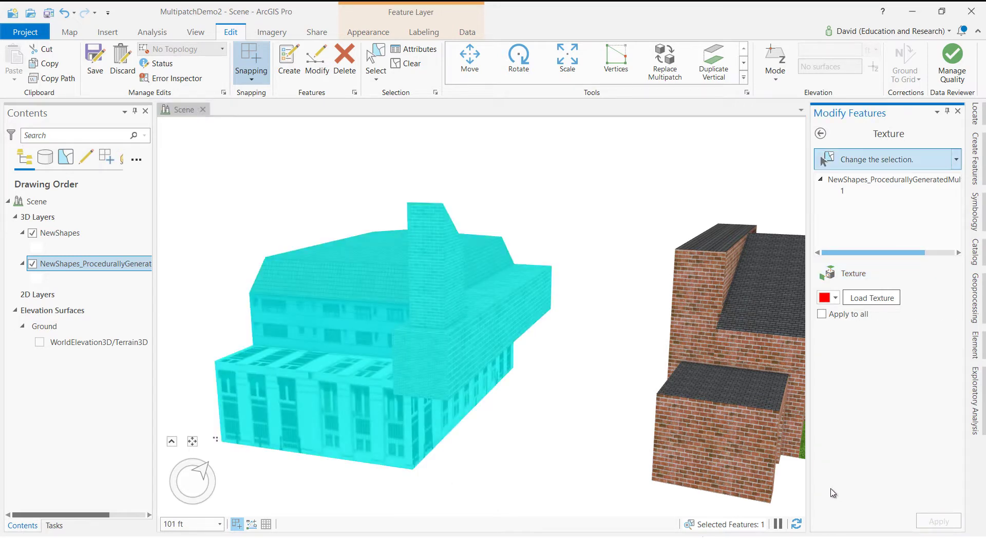
pyautogui.click(95, 58)
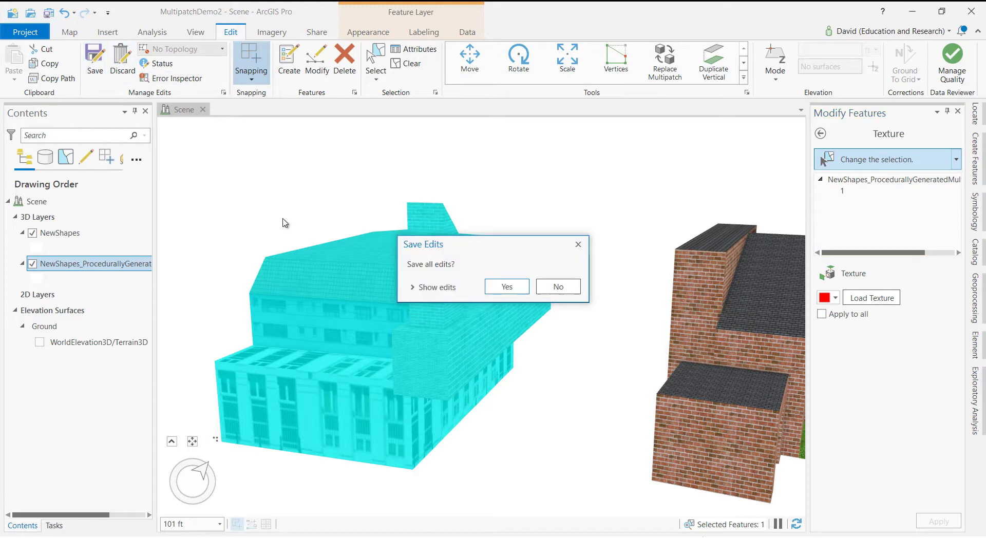
pyautogui.click(502, 289)
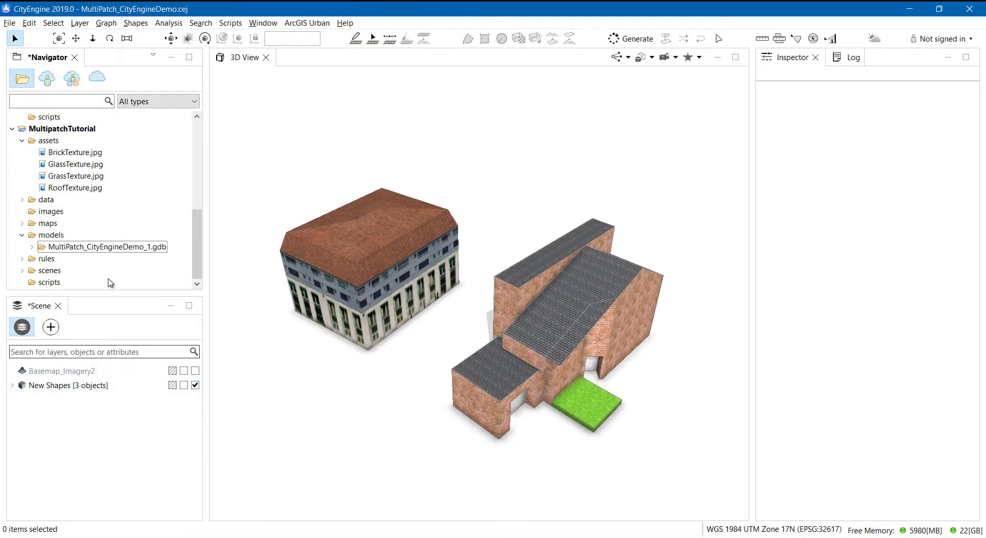
# Step: Import both multipatch datasets from MultiPatch_CityEngineDemo_1.gdb into the scene with their textures and hide the original New Shapes layer
pyautogui.click(118, 247)
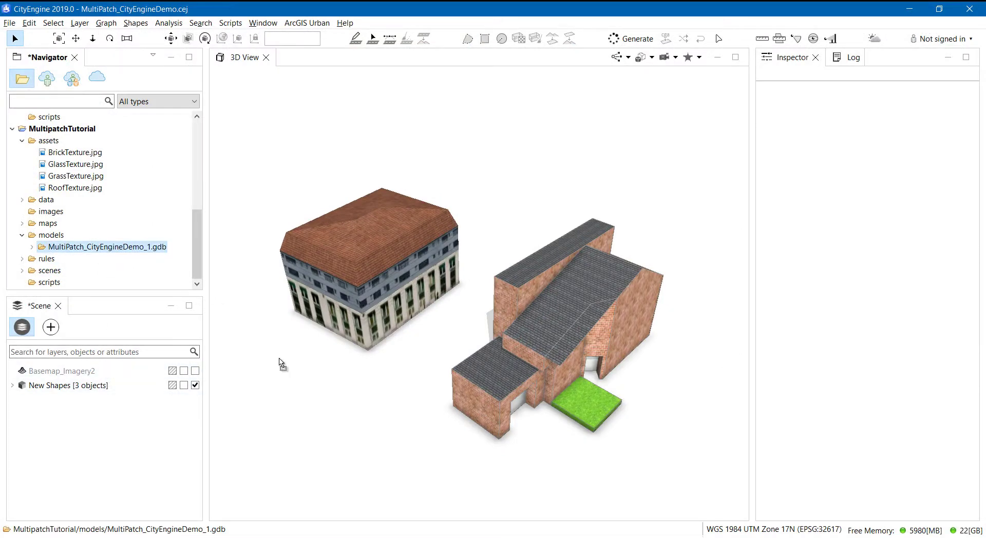
pyautogui.moveTo(399, 396); pyautogui.dragTo(398, 396)
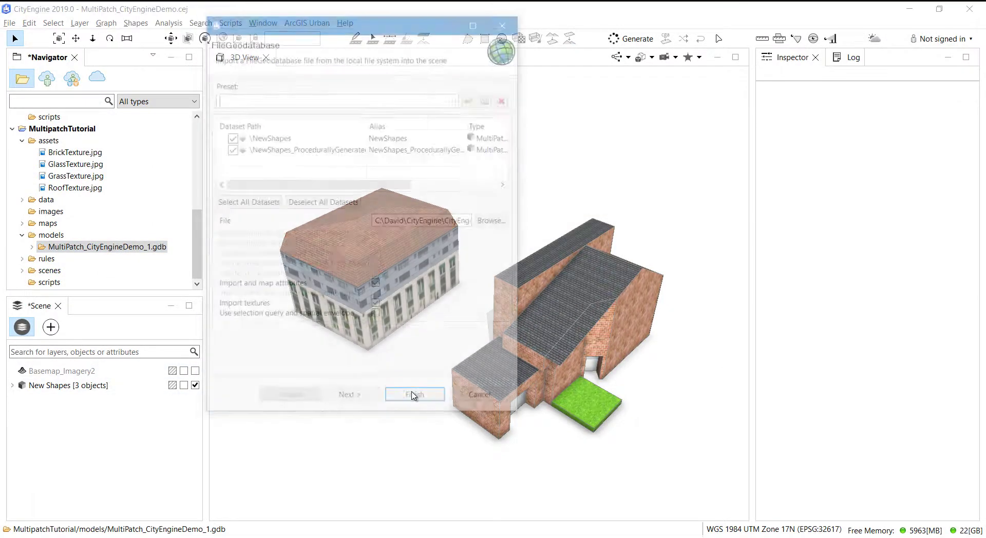
pyautogui.click(416, 401)
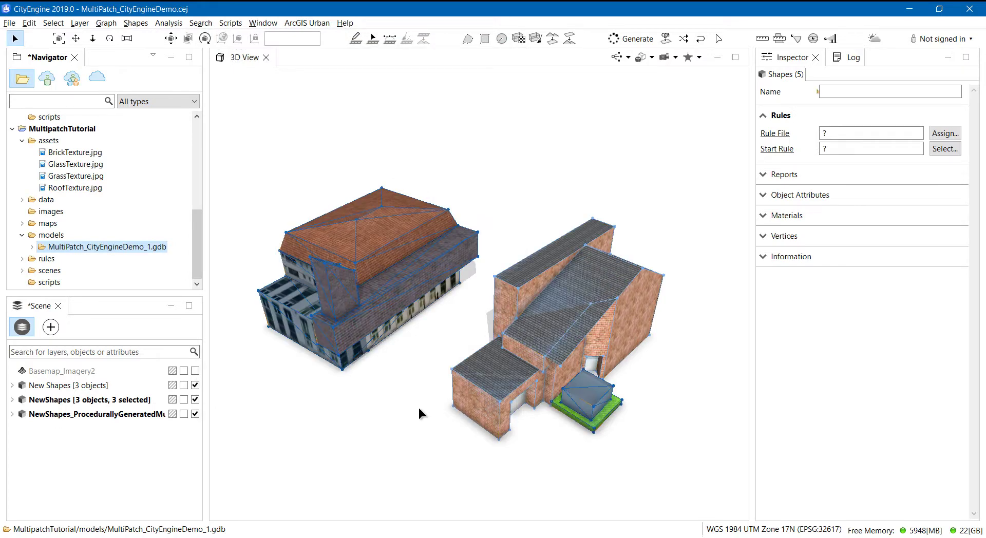
pyautogui.click(195, 385)
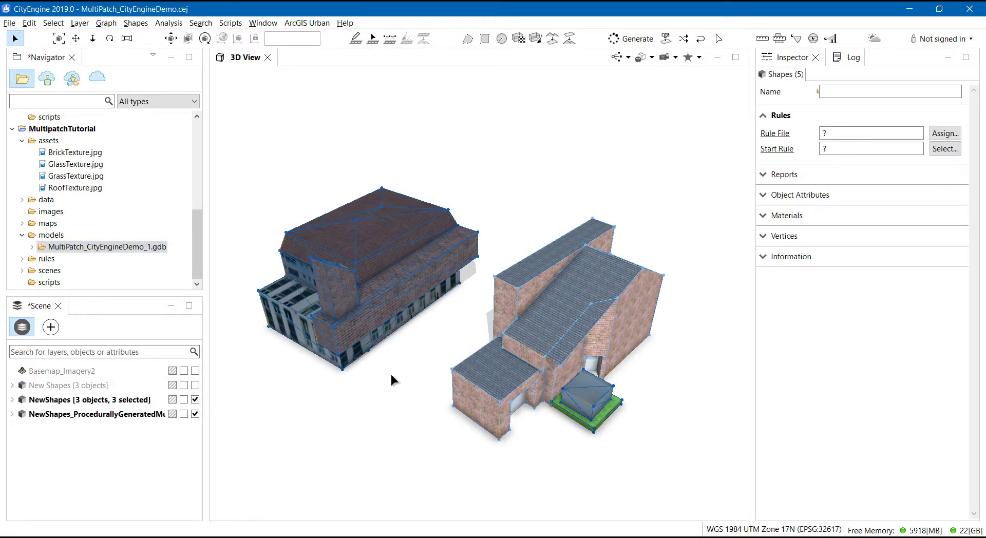
pyautogui.click(381, 389)
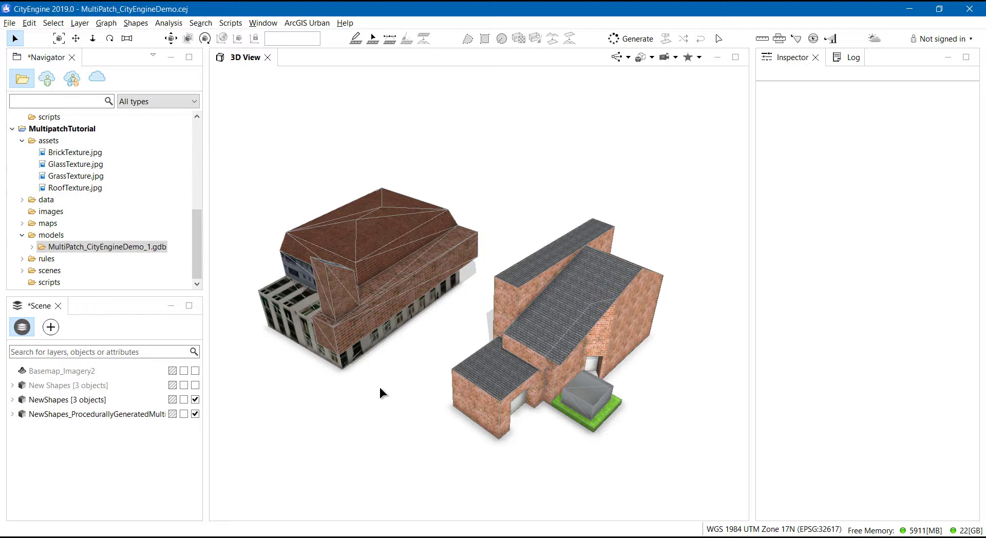
# Step: Clean up all the imported building shapes using the previous cleanup settings, with distance tolerance 0.1 and angle tolerance 1.5
pyautogui.moveTo(380, 387)
pyautogui.keyDown('alt'); pyautogui.mouseDown()
pyautogui.moveTo(419, 373)
pyautogui.moveTo(563, 418)
pyautogui.mouseUp(); pyautogui.keyUp('alt')
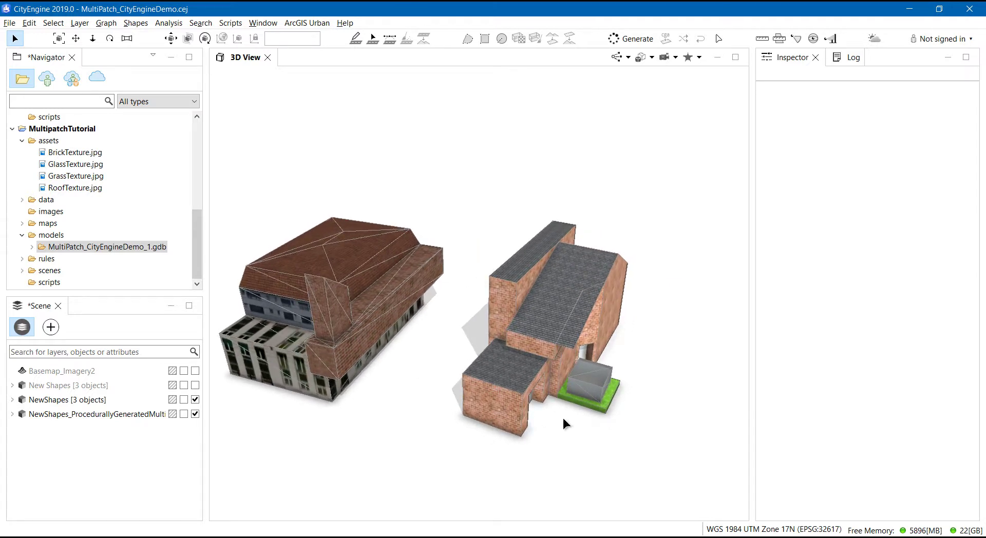
pyautogui.moveTo(704, 470); pyautogui.dragTo(205, 181)
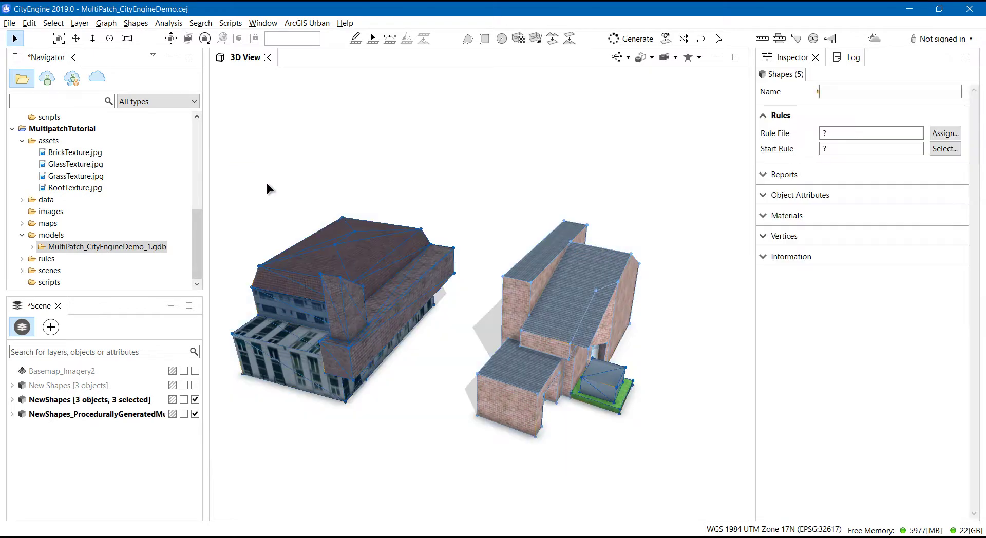
pyautogui.click(135, 23)
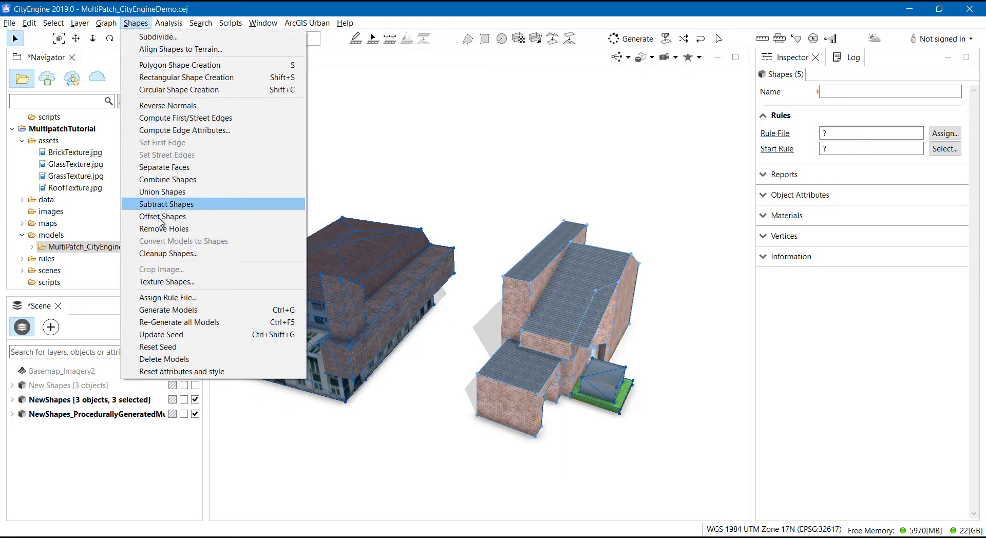
pyautogui.click(167, 254)
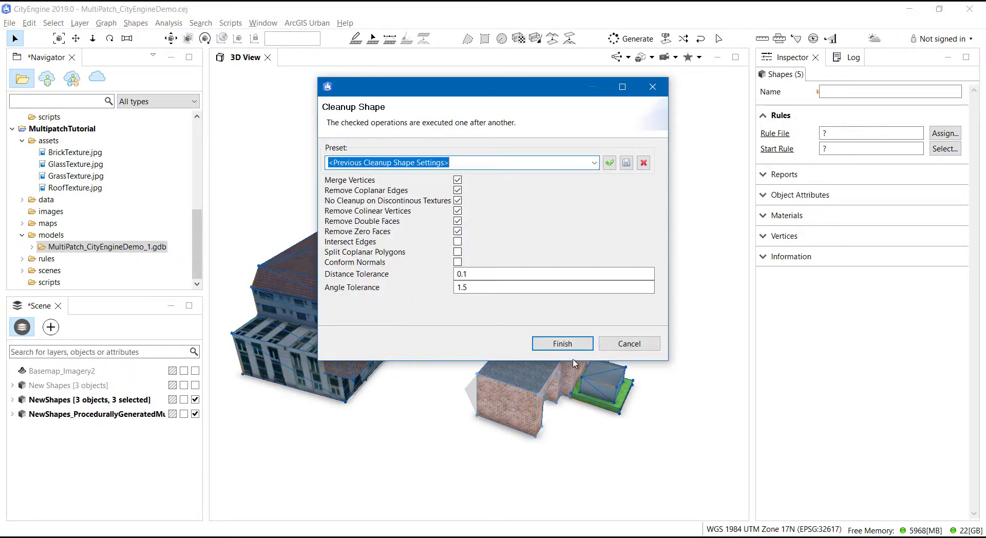
pyautogui.click(562, 344)
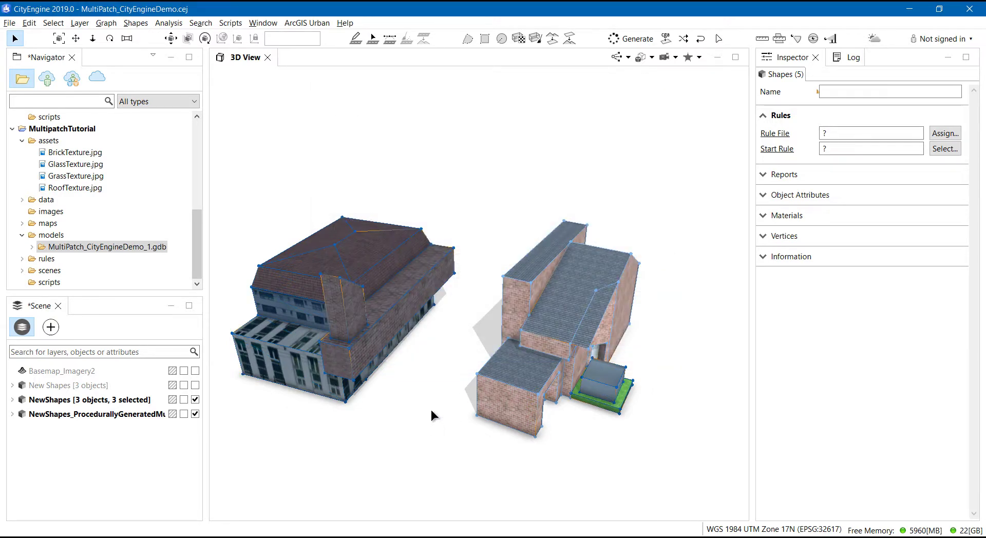
pyautogui.click(441, 395)
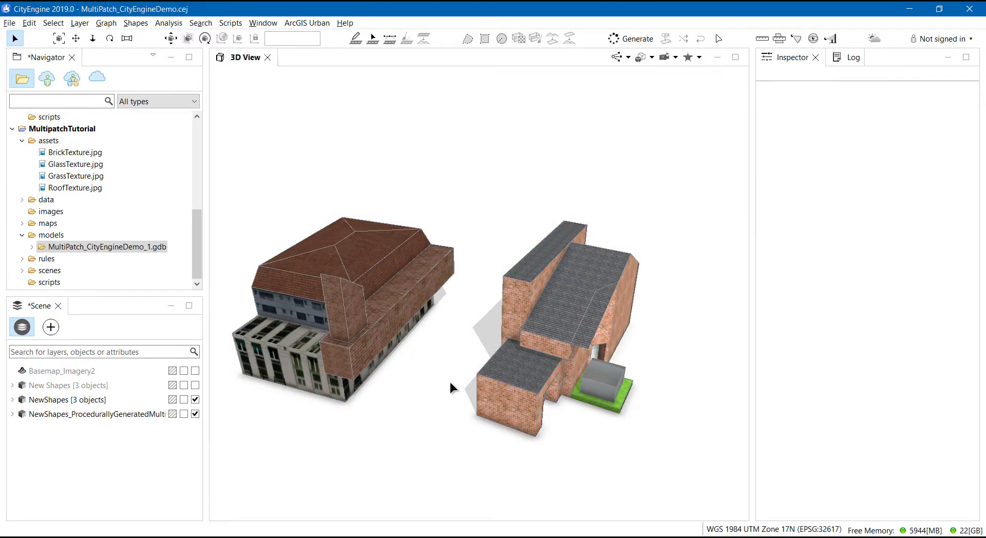
pyautogui.moveTo(450, 382)
pyautogui.keyDown('alt'); pyautogui.mouseDown()
pyautogui.moveTo(438, 388)
pyautogui.moveTo(368, 364)
pyautogui.mouseUp(); pyautogui.keyUp('alt')
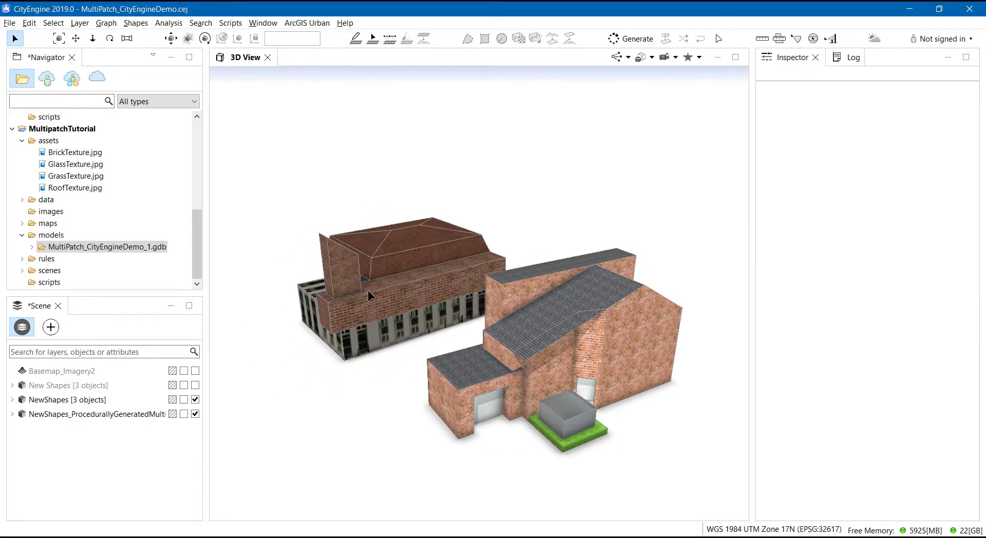
pyautogui.scroll(5, 371, 285)
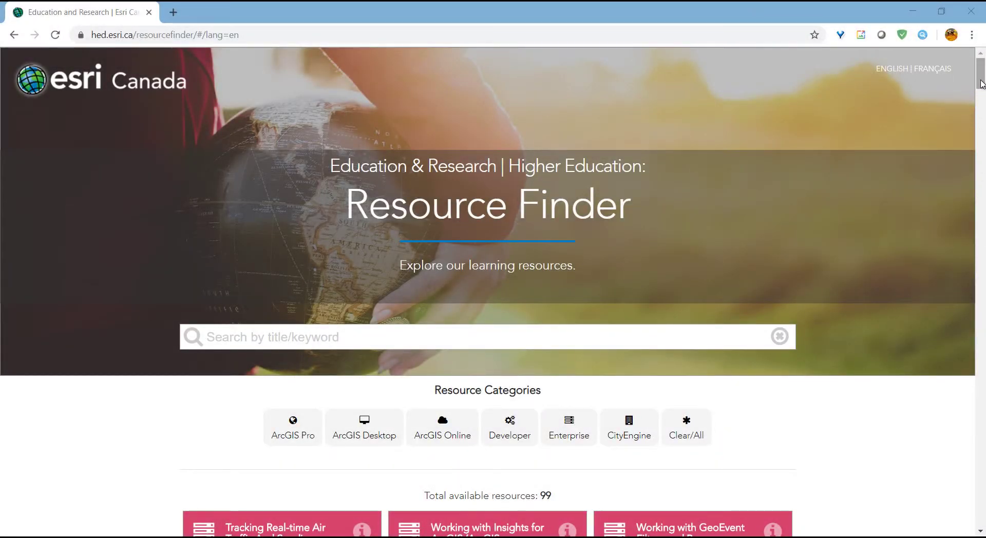
# Step: In the browser, filter the Esri Canada Resource Finder to the CityEngine category and look through the listed learning resources
pyautogui.moveTo(982, 83); pyautogui.dragTo(983, 97)
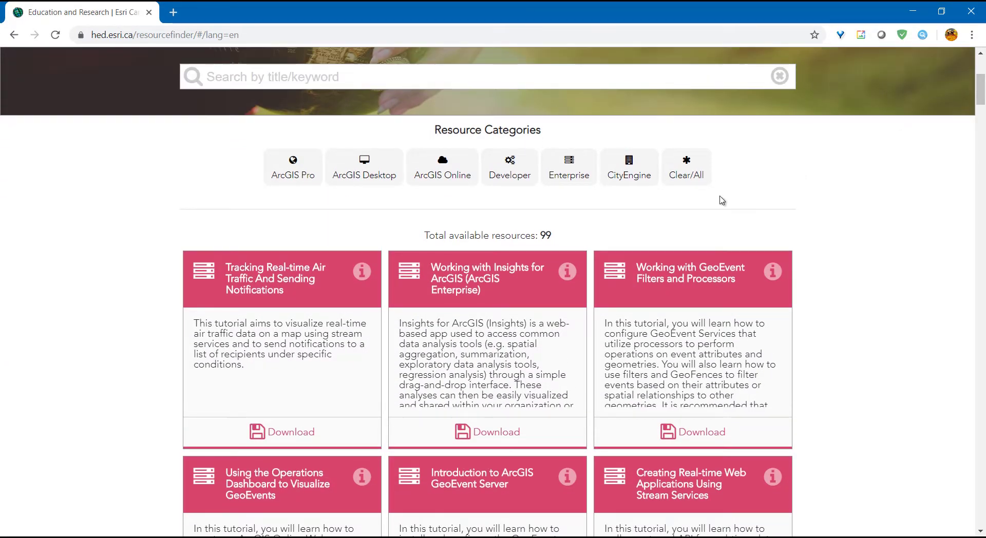
pyautogui.click(645, 180)
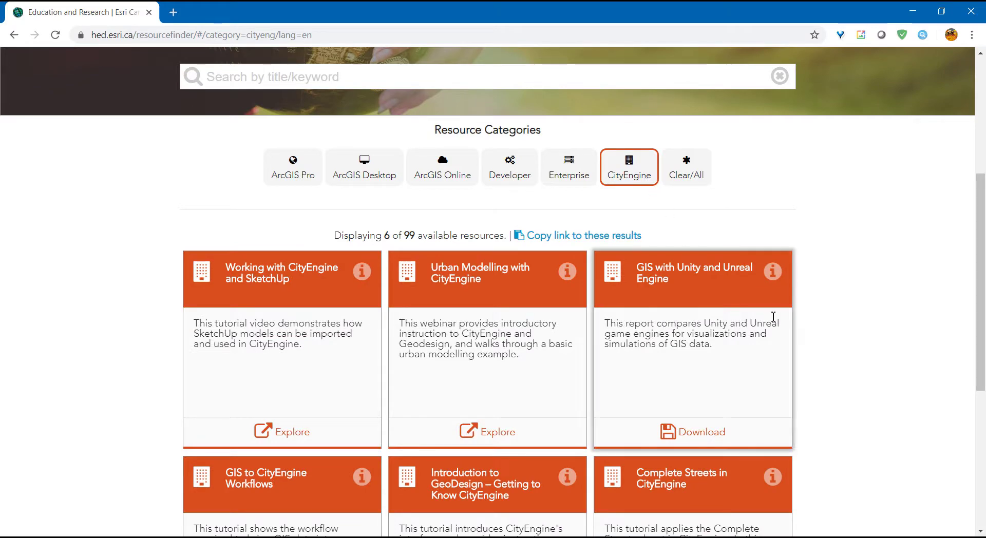
pyautogui.scroll(-4, 843, 342)
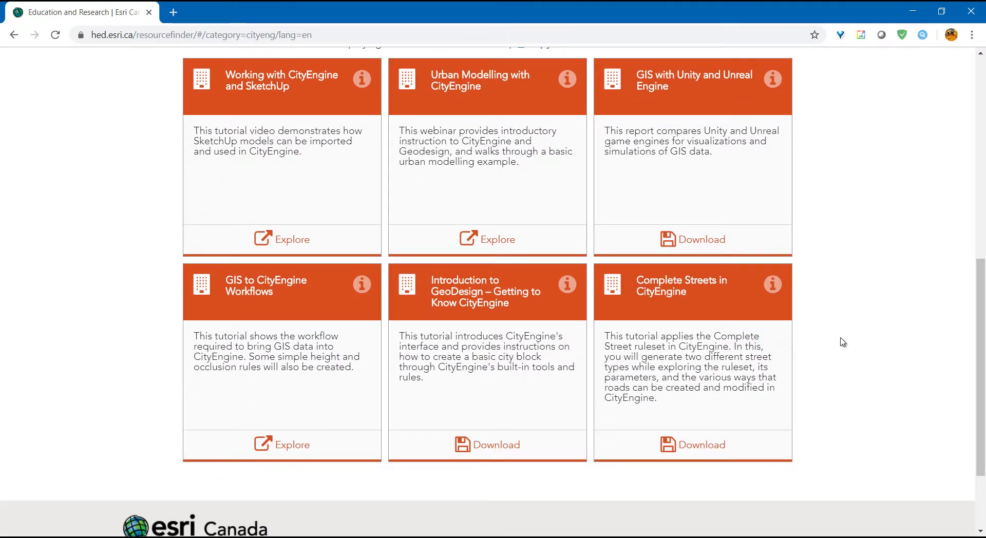
pyautogui.scroll(-2, 843, 342)
pyautogui.scroll(4, 843, 342)
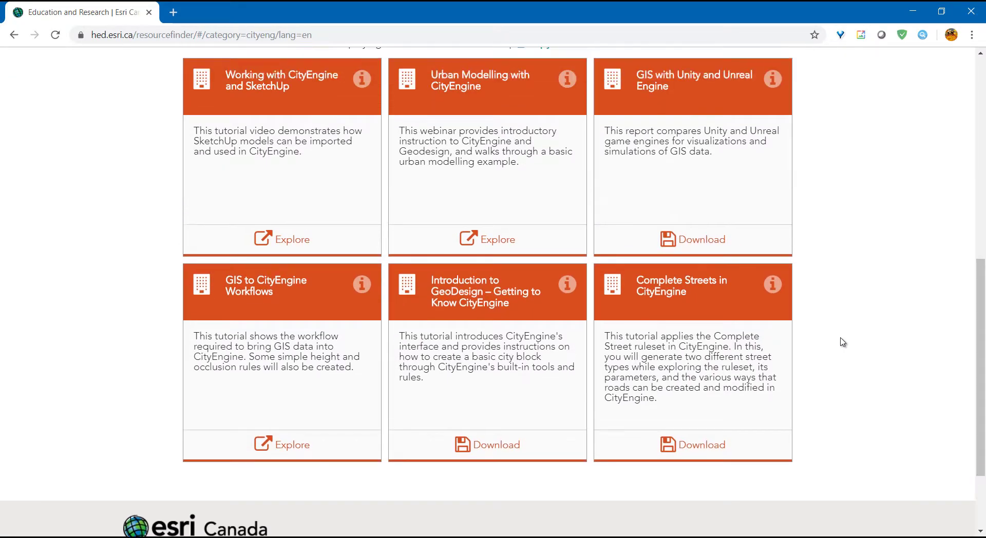